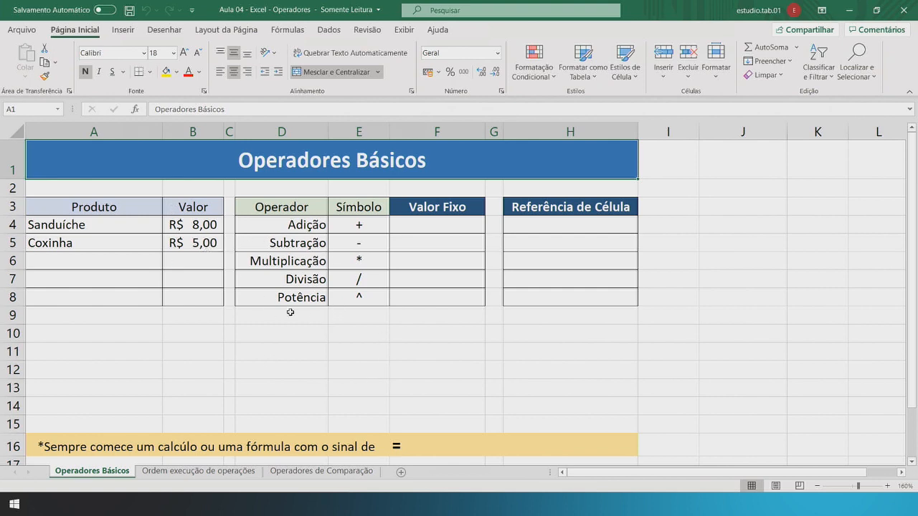
# Examine the product values in the Produto table and the symbol assigned to each operator from Adição to Potência
pyautogui.click(99, 207)
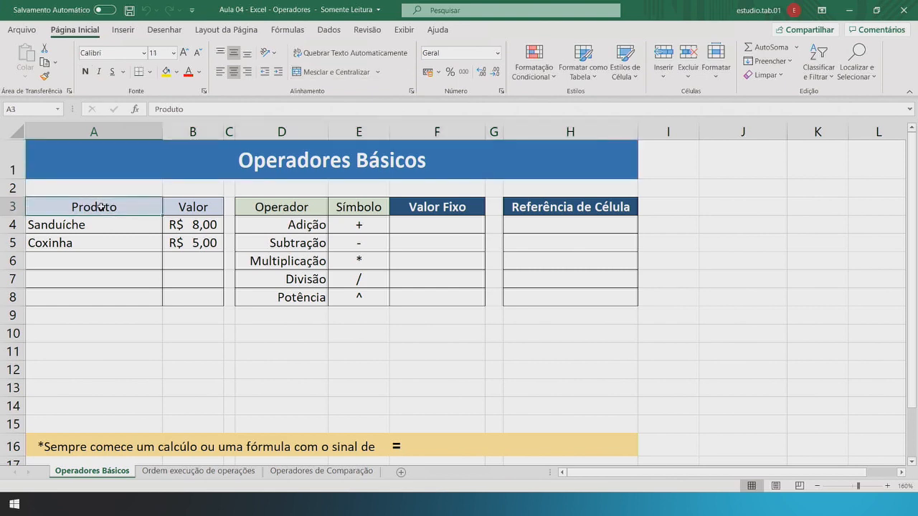
pyautogui.click(183, 229)
pyautogui.click(178, 239)
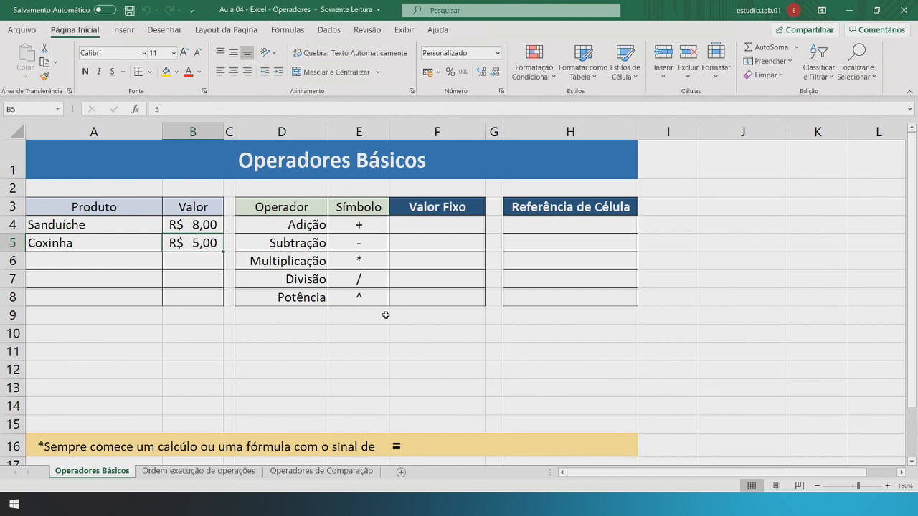
pyautogui.click(427, 230)
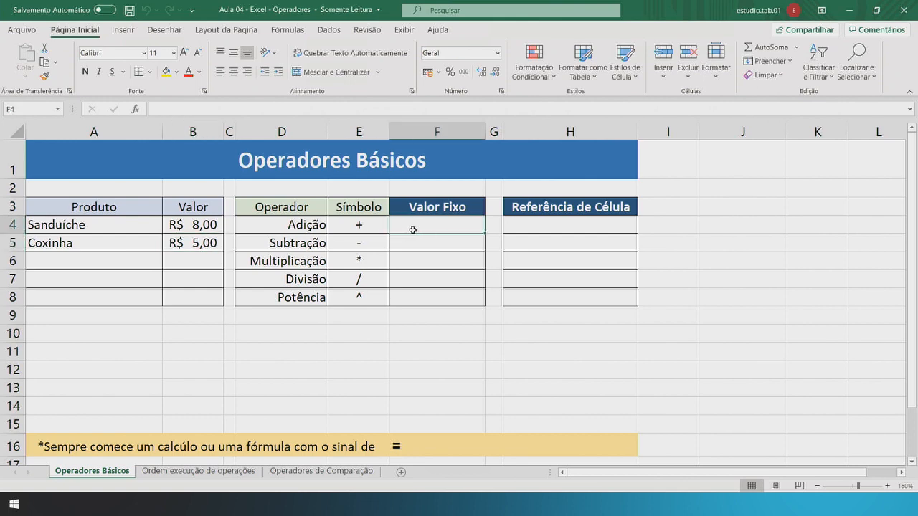
pyautogui.click(310, 231)
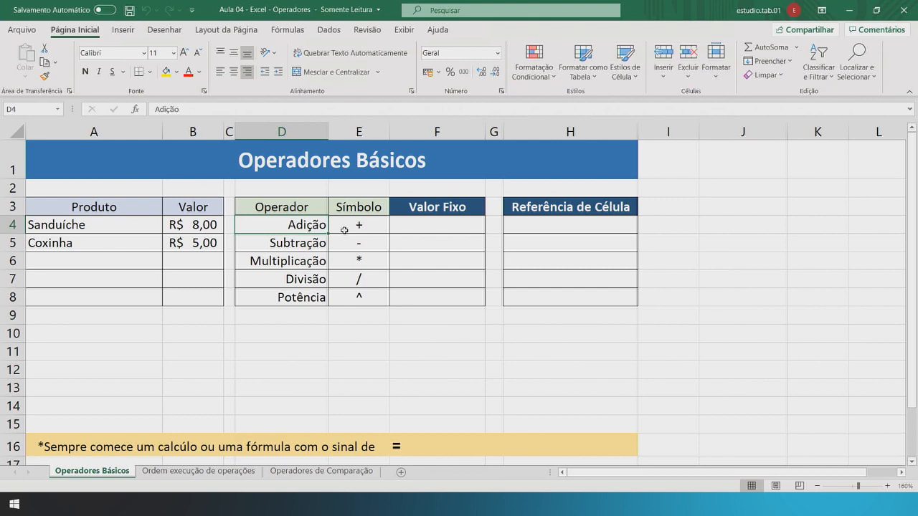
pyautogui.click(345, 230)
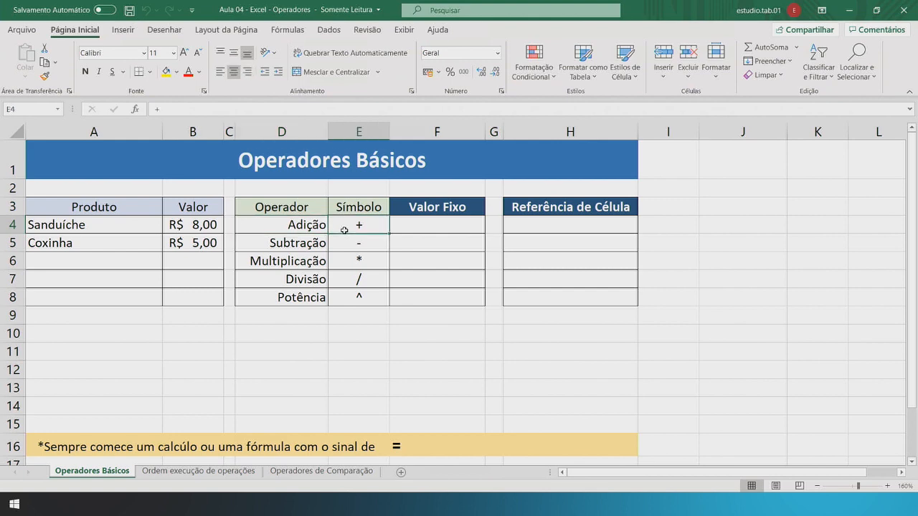
pyautogui.click(316, 241)
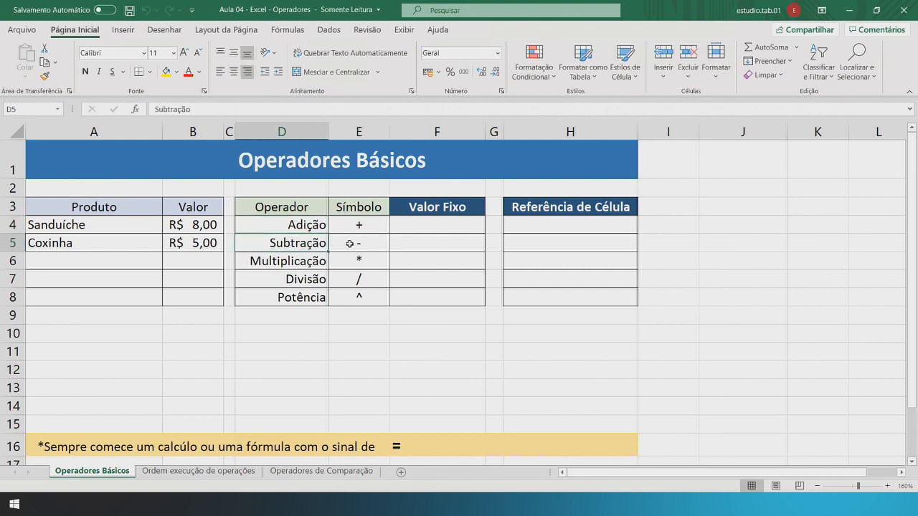
pyautogui.click(344, 241)
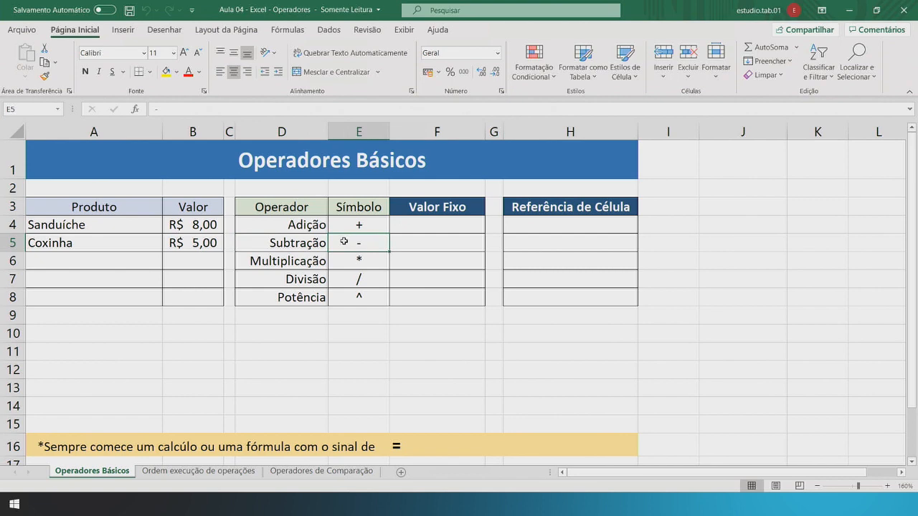
pyautogui.click(312, 263)
pyautogui.click(313, 279)
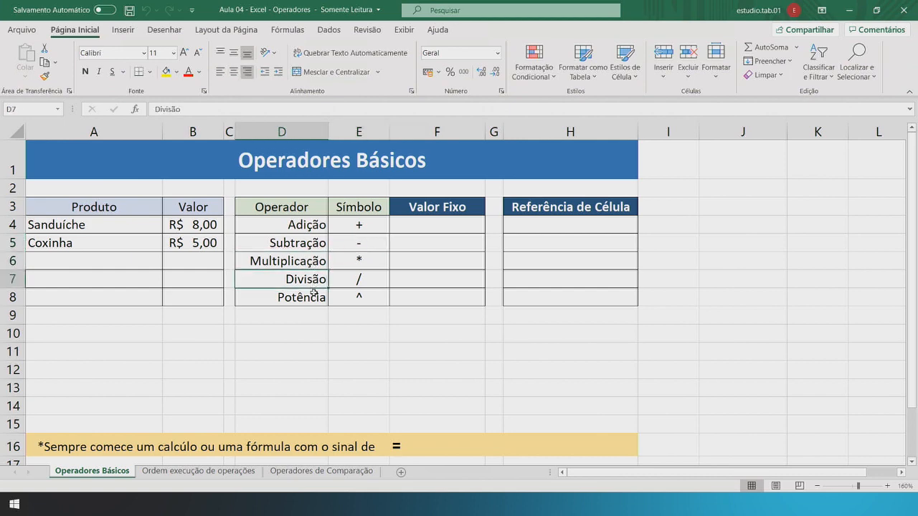
pyautogui.click(313, 292)
pyautogui.click(353, 265)
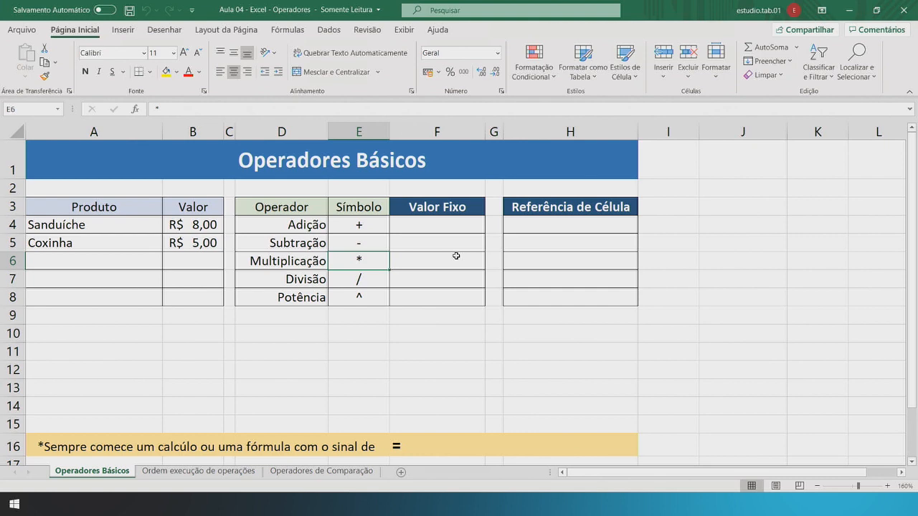
pyautogui.press('Down')
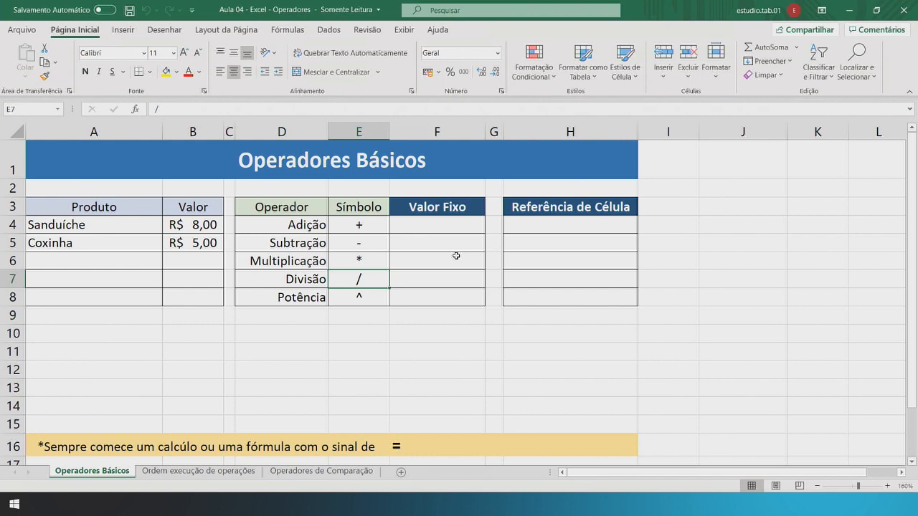
pyautogui.press('Down')
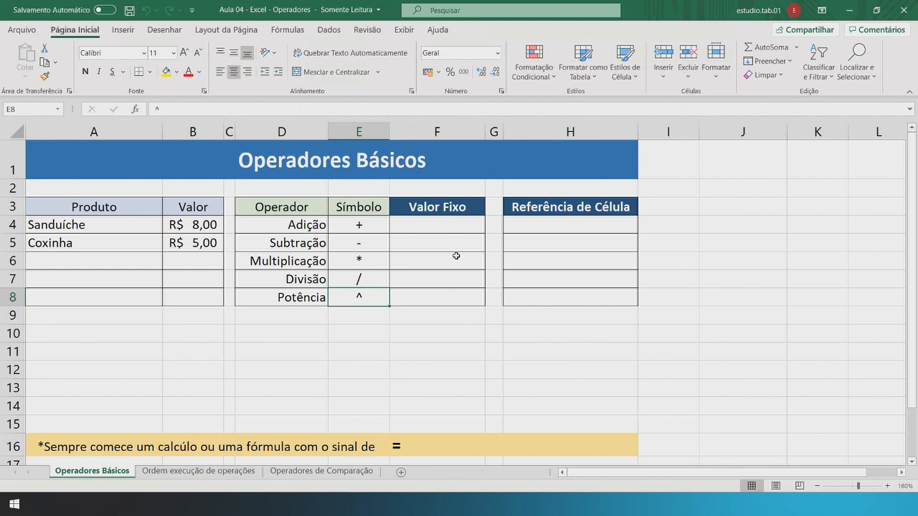
# Enter the fixed-value formulas =8+5 for Adição in F4 and =8-5 for Subtração in F5
pyautogui.click(435, 222)
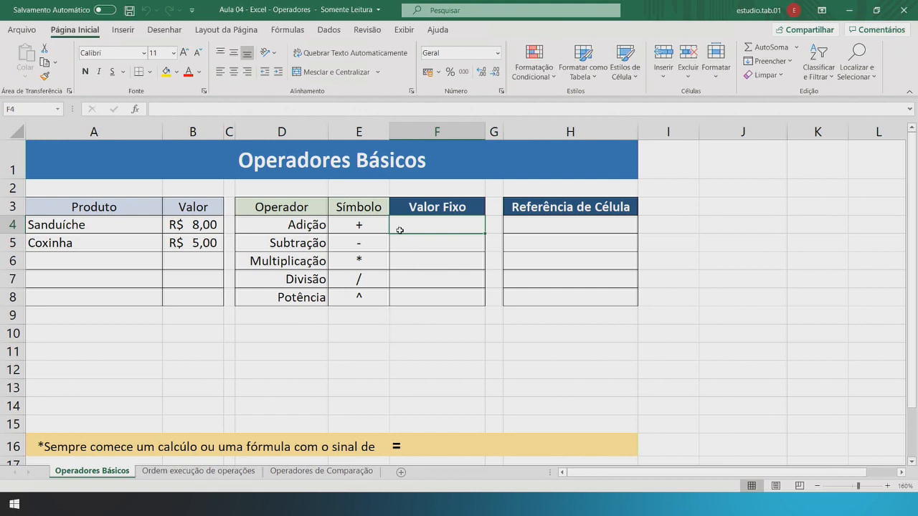
pyautogui.write('=')
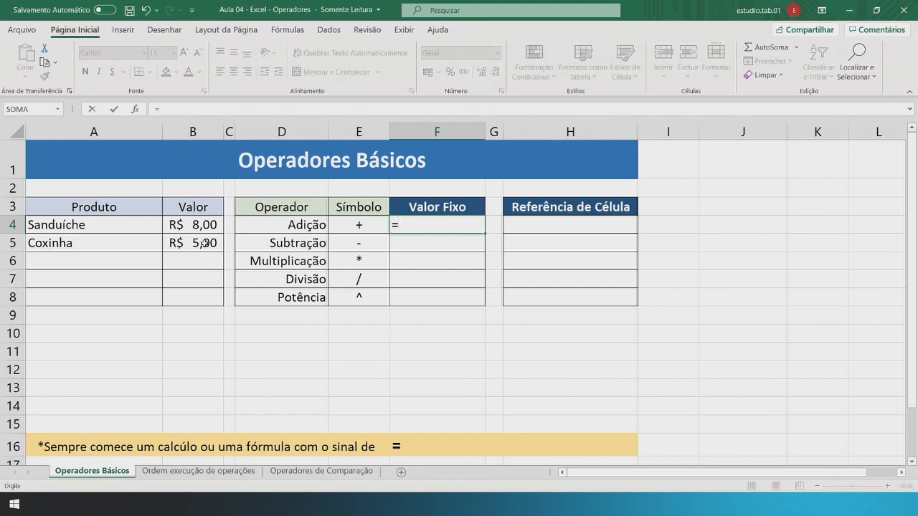
pyautogui.write('8+5')
pyautogui.press('Return')
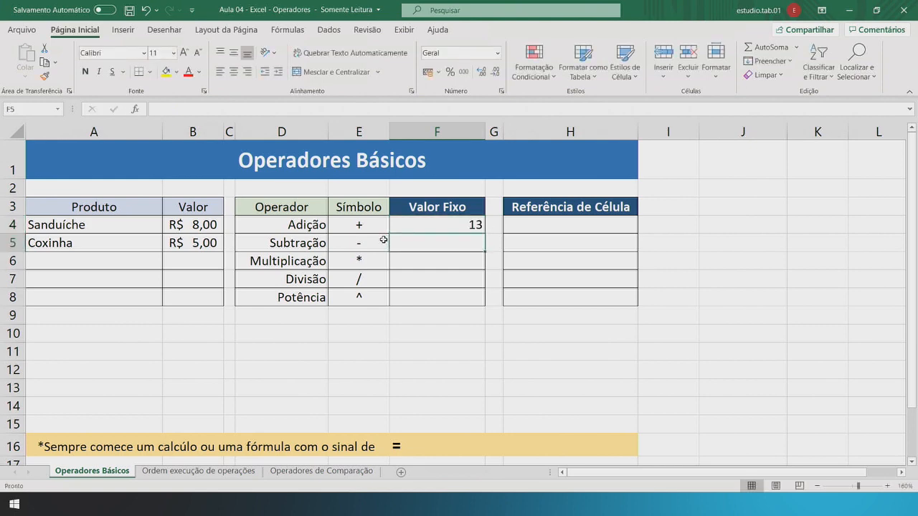
pyautogui.write('=')
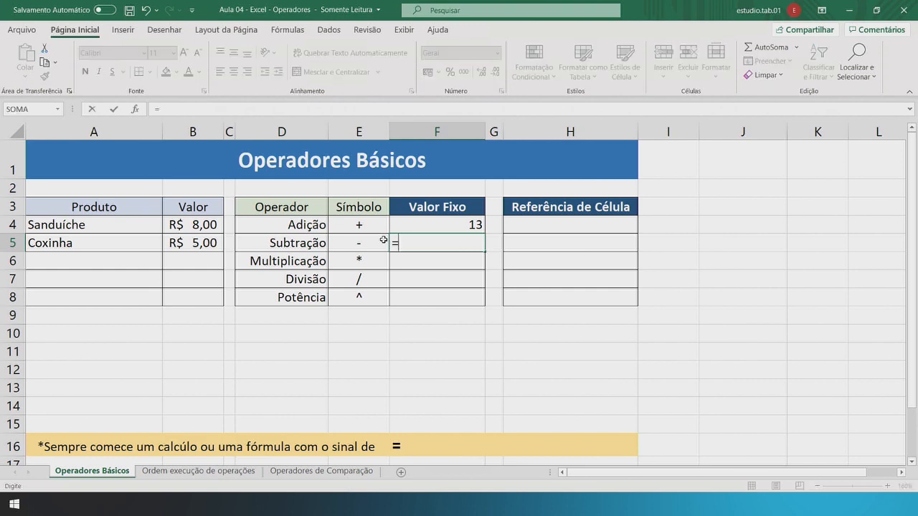
pyautogui.write('8-5')
pyautogui.press('Return')
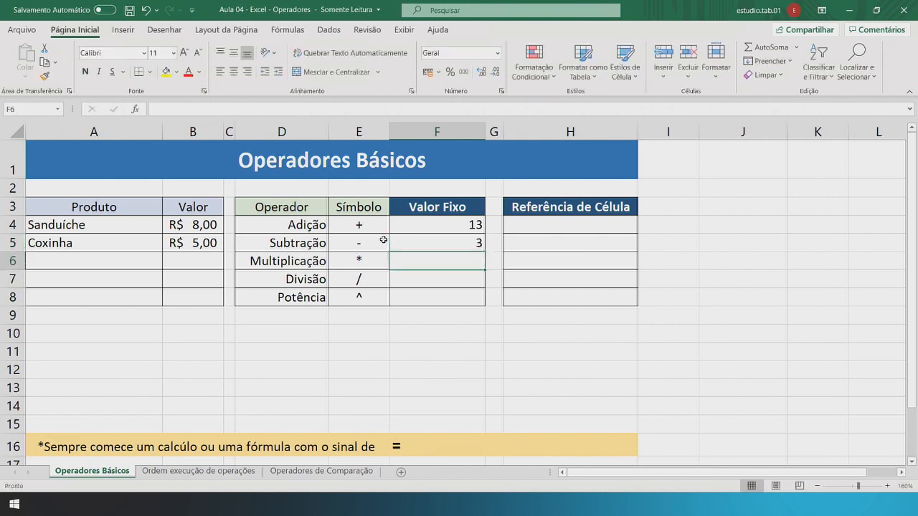
# Enter the fixed-value formula =8*5 for Multiplicação in F6
pyautogui.press('F2')
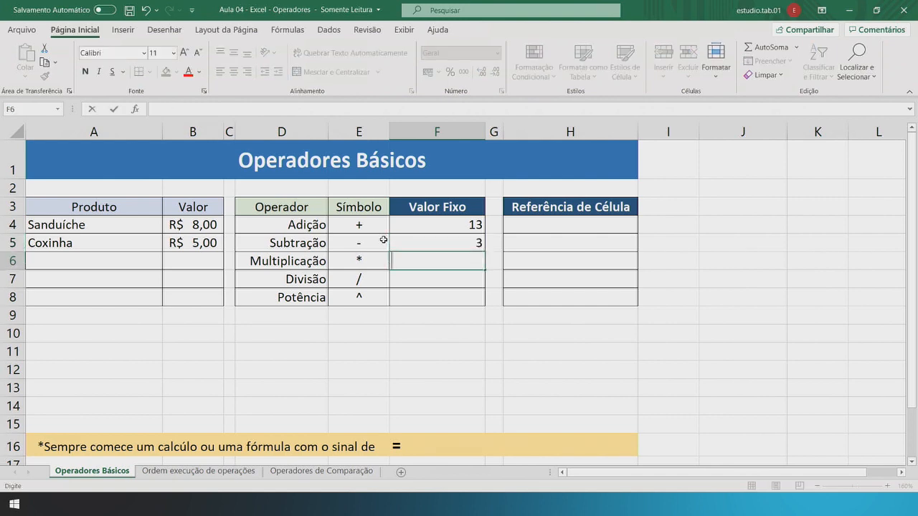
pyautogui.write('=')
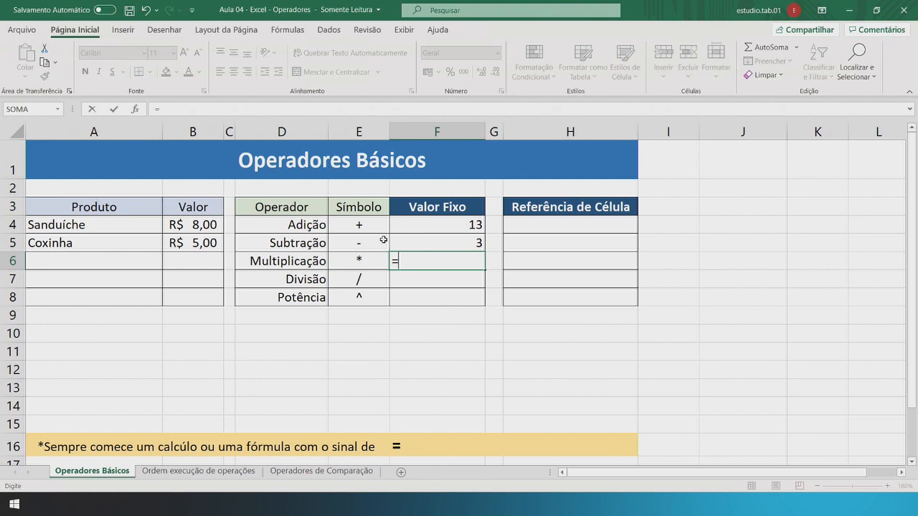
pyautogui.write('8')
pyautogui.write('*5')
pyautogui.press('Return')
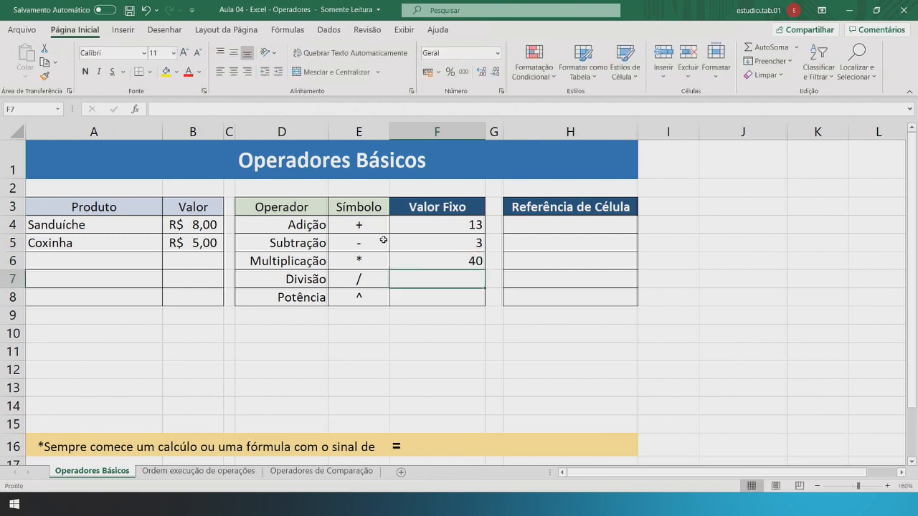
# Enter the fixed-value formulas =8/5 for Divisão in F7 and =8^5 for Potência in F8
pyautogui.write('=8/')
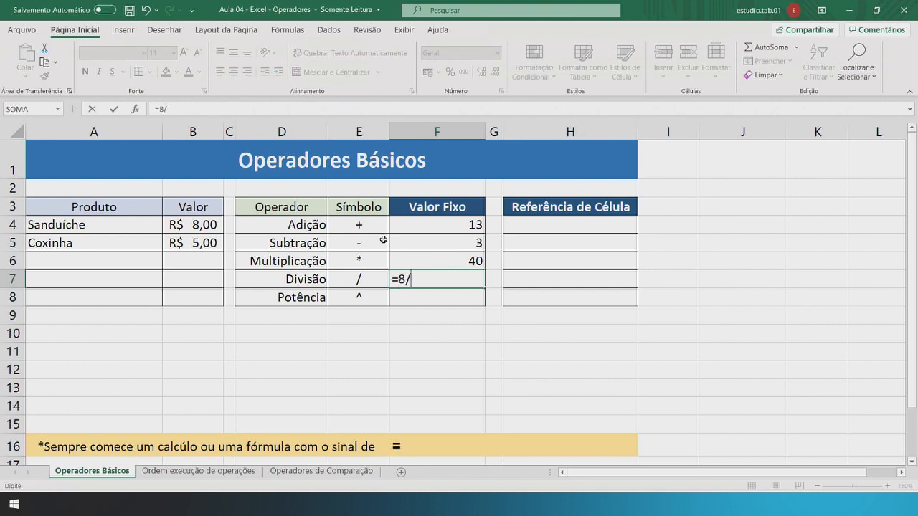
pyautogui.write('5')
pyautogui.press('Return')
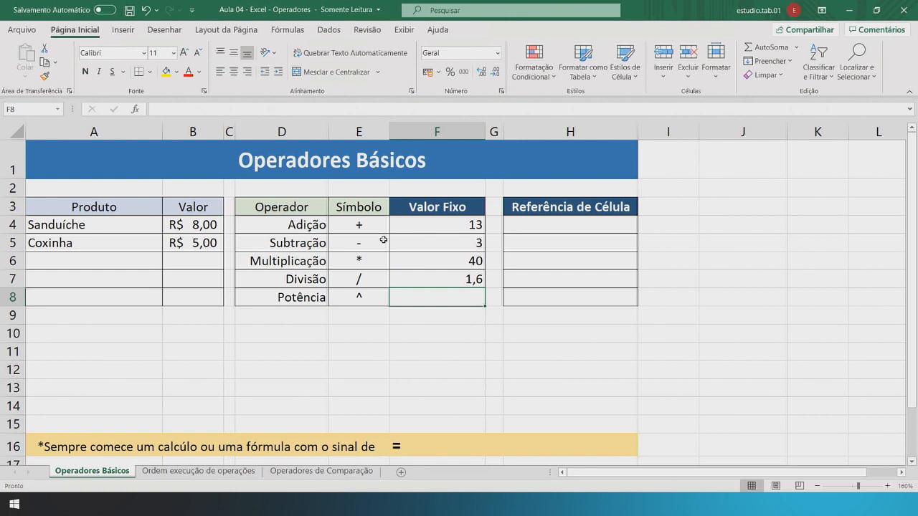
pyautogui.write('=8')
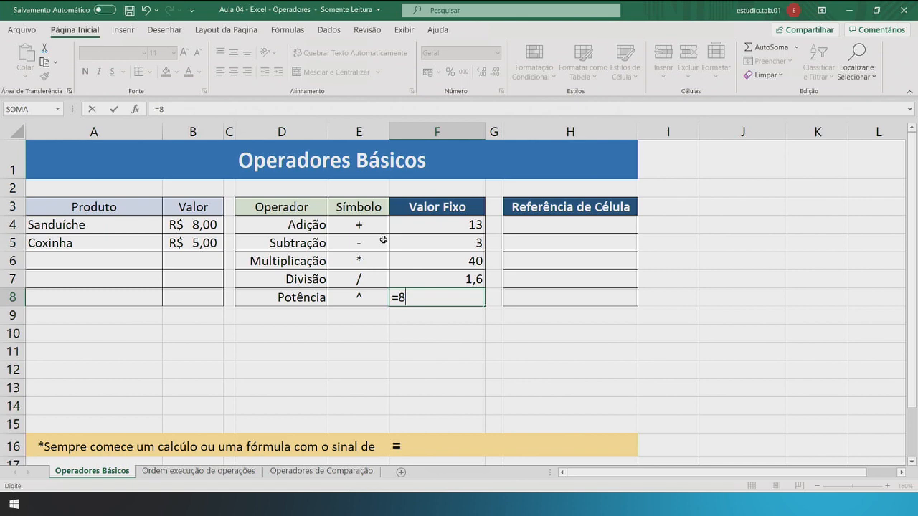
pyautogui.write('^5')
pyautogui.press('Return')
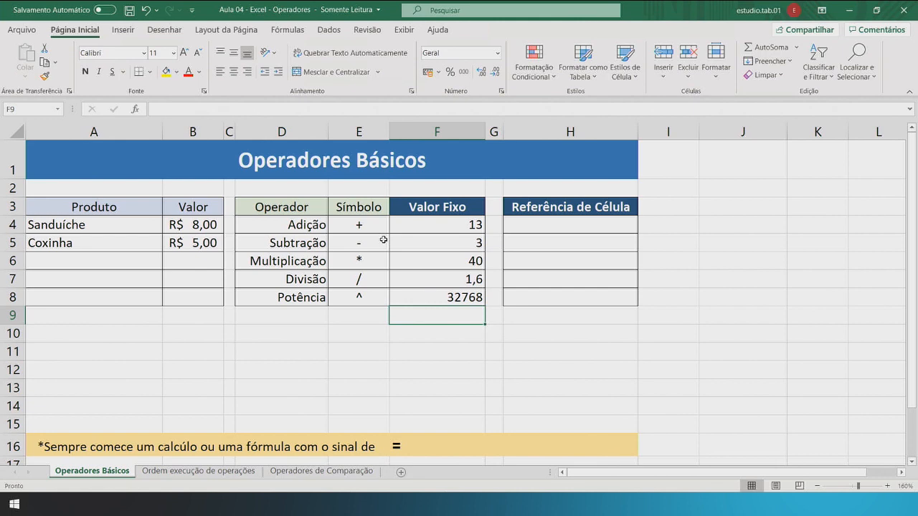
# Set Coxinha's value in B5 to 3 to test the fixed-value formulas, and restore it to 5
pyautogui.click(207, 243)
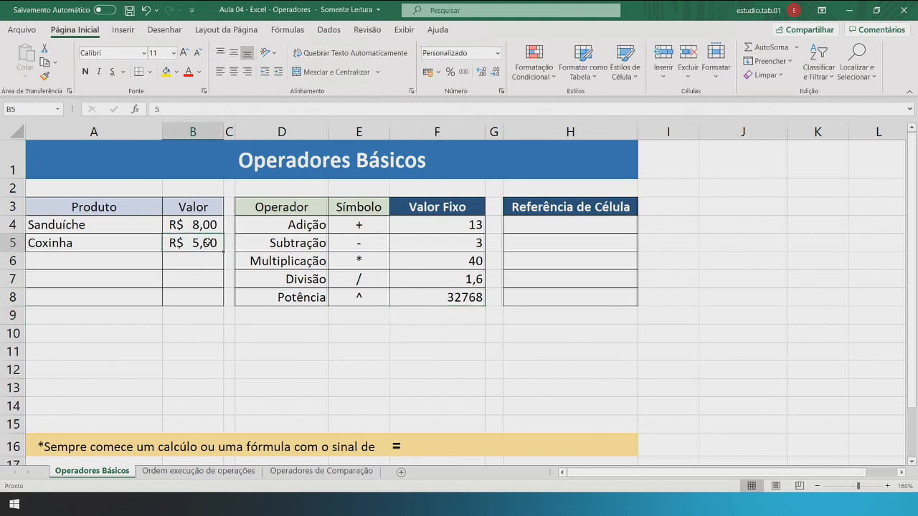
pyautogui.write('3')
pyautogui.press('Return')
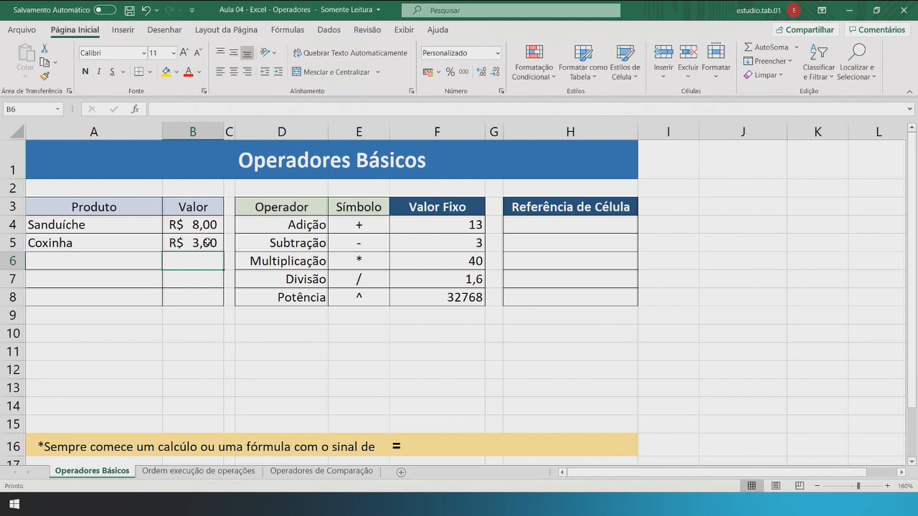
pyautogui.click(207, 242)
pyautogui.write('5')
pyautogui.press('Return')
pyautogui.click(208, 226)
pyautogui.click(209, 238)
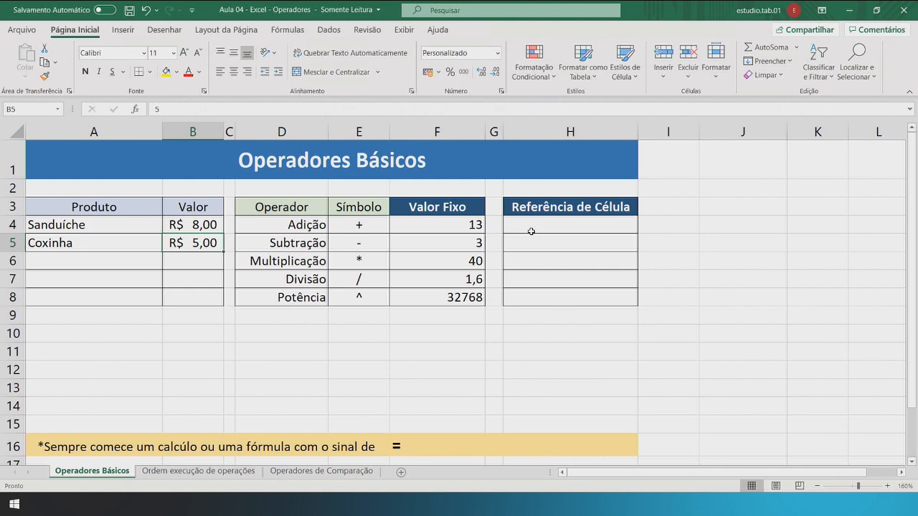
# Enter the cell-reference formula =B4+B5 for Adição in H4 and compare it with the fixed-value formula in F4
pyautogui.click(530, 226)
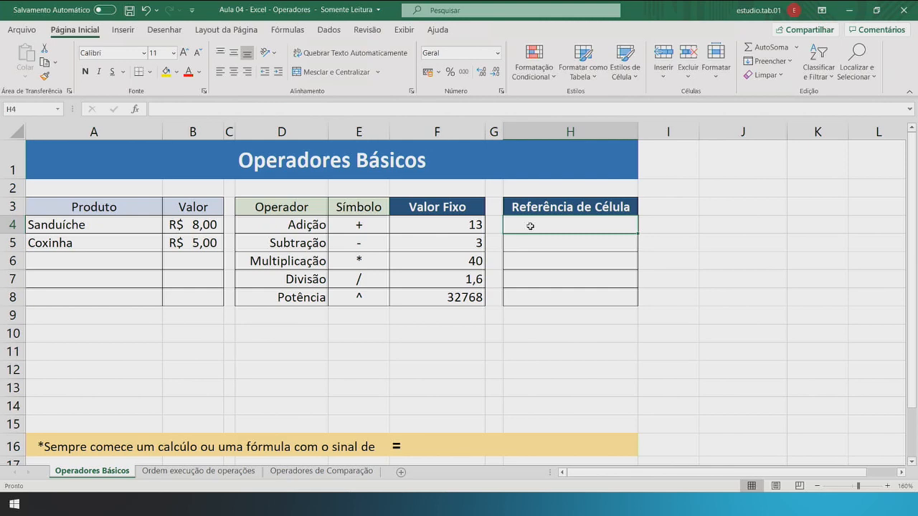
pyautogui.write('=')
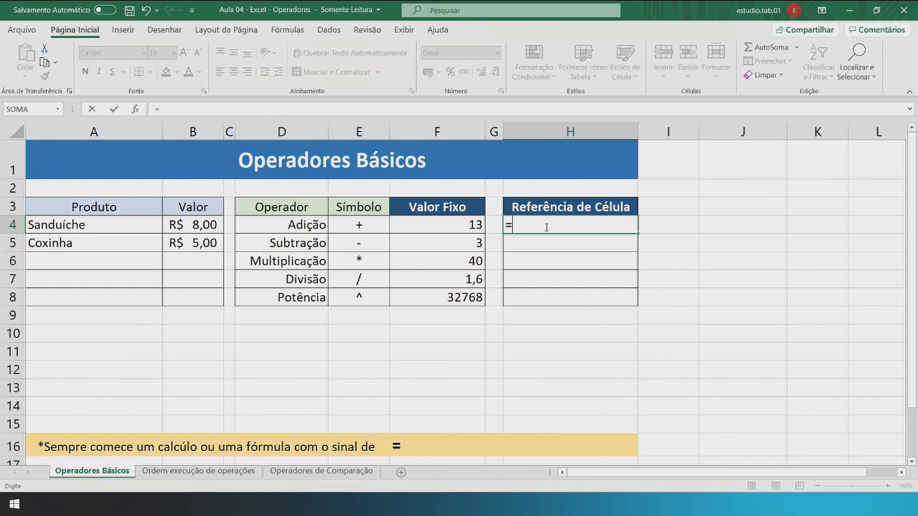
pyautogui.click(194, 229)
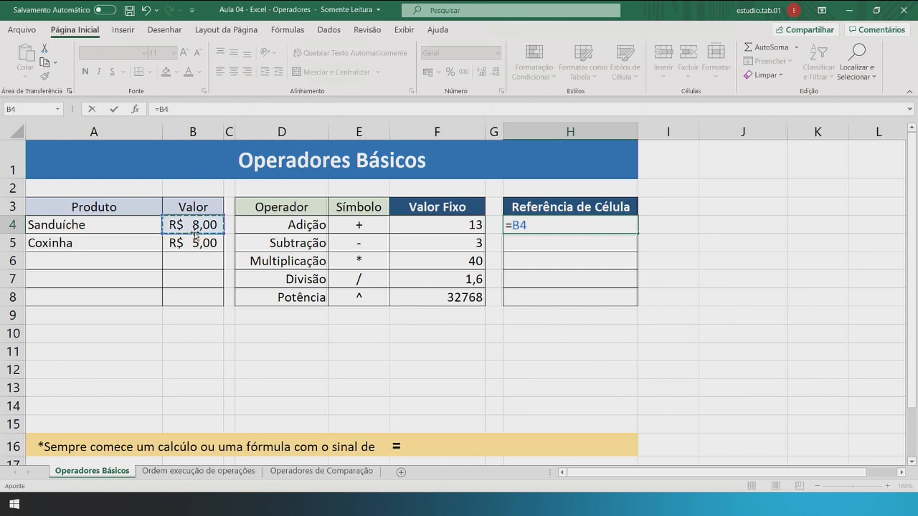
pyautogui.write('+')
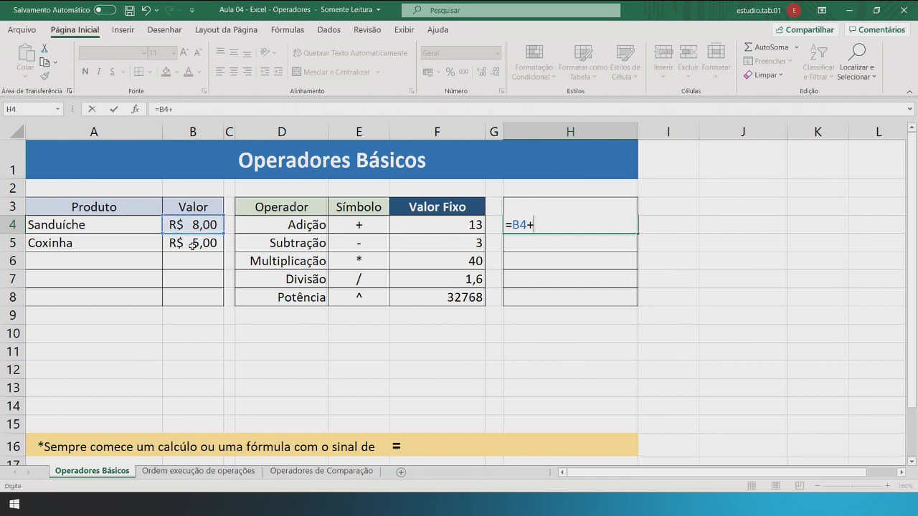
pyautogui.click(192, 244)
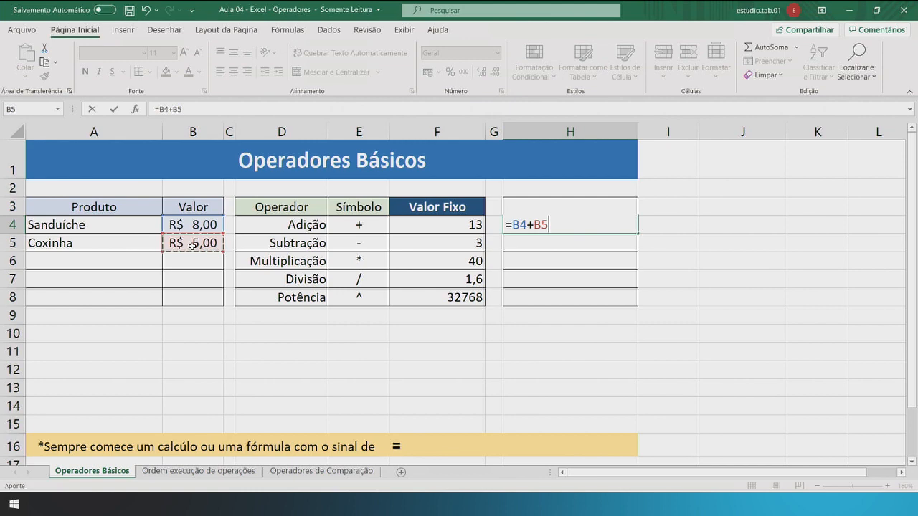
pyautogui.press('Return')
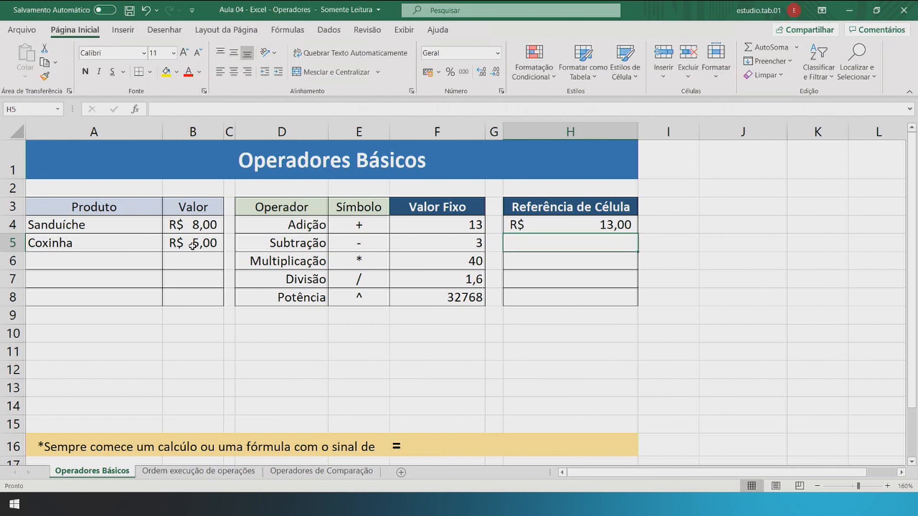
pyautogui.click(413, 223)
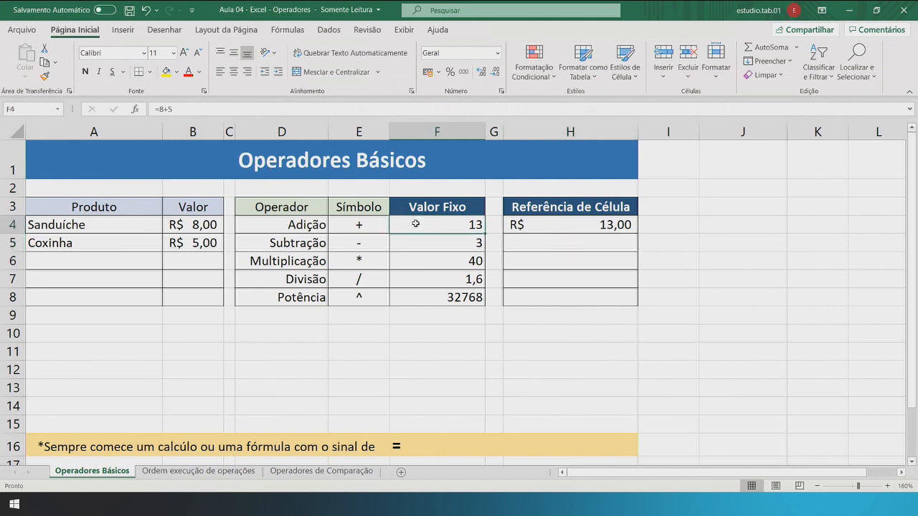
pyautogui.click(549, 232)
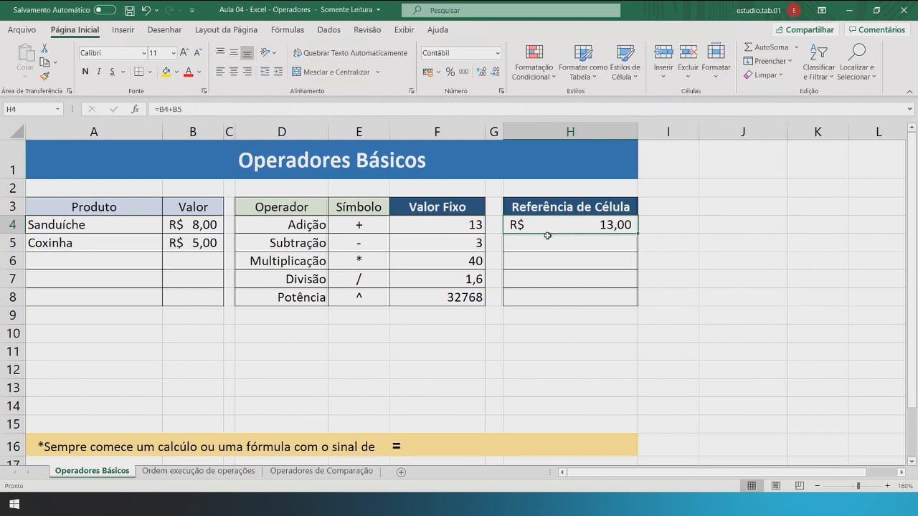
# Apply the R$ accounting number format to the Valor Fixo results in F4:F8
pyautogui.moveTo(476, 225); pyautogui.dragTo(474, 295)
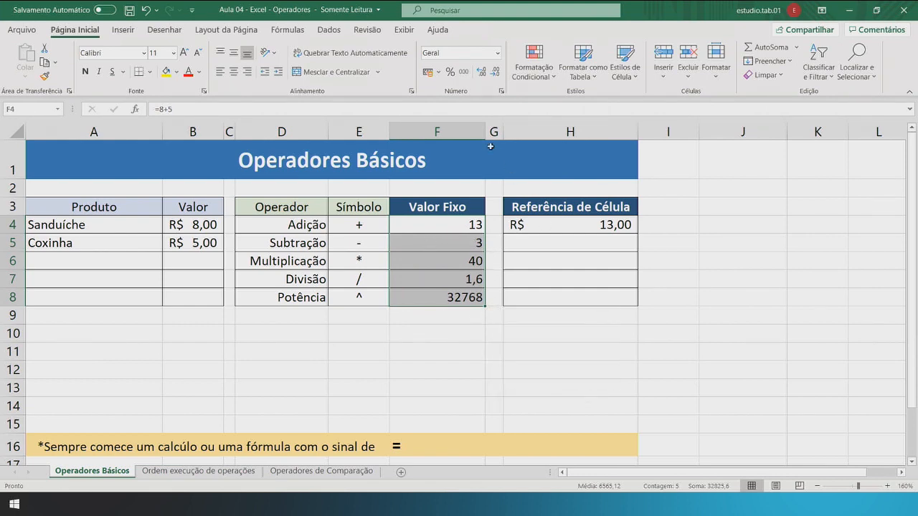
pyautogui.click(429, 73)
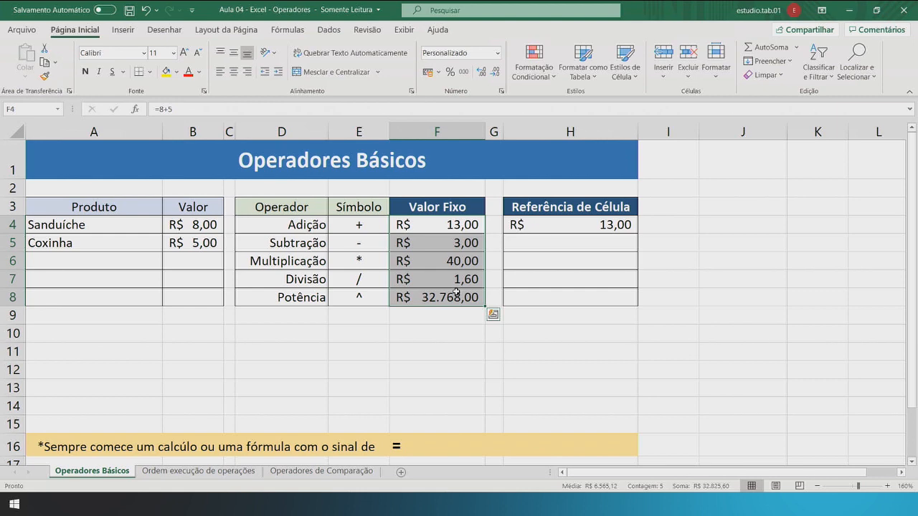
pyautogui.click(440, 72)
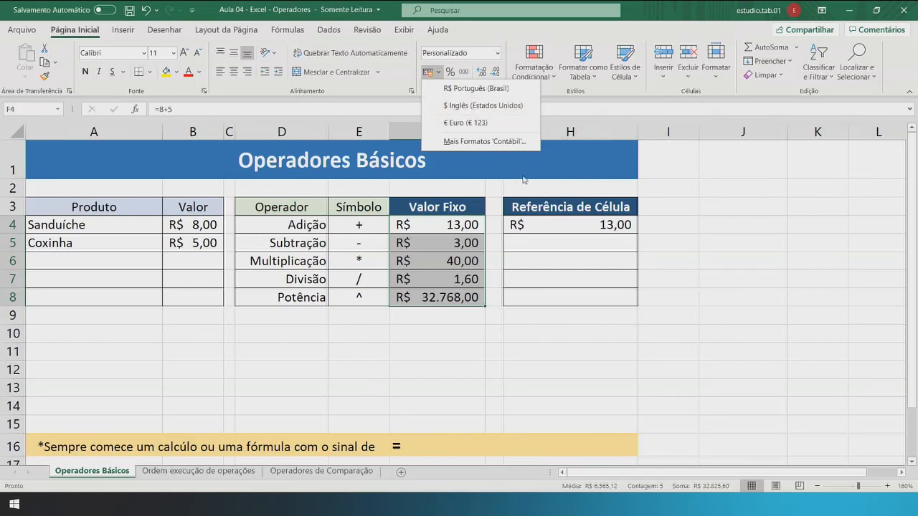
pyautogui.click(543, 238)
# Enter the cell-reference formula =B4-B5 for Subtração in H5
pyautogui.click(545, 240)
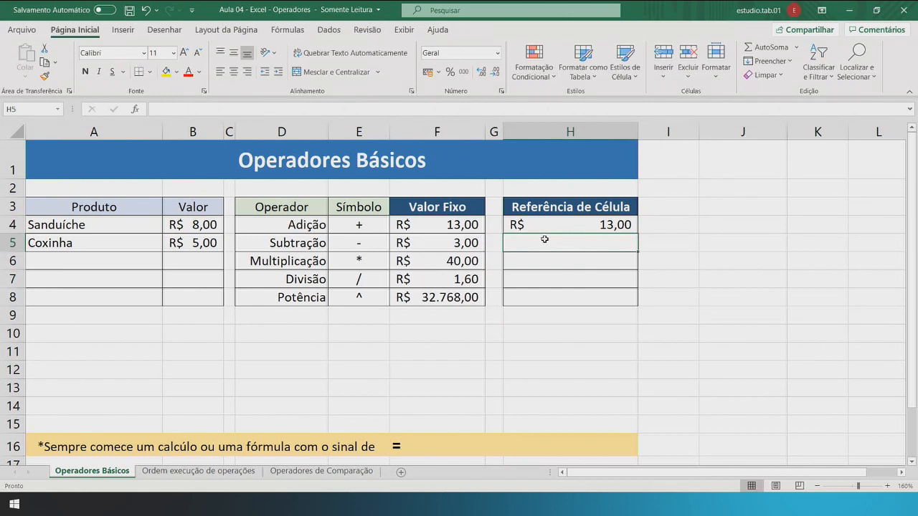
pyautogui.write('=')
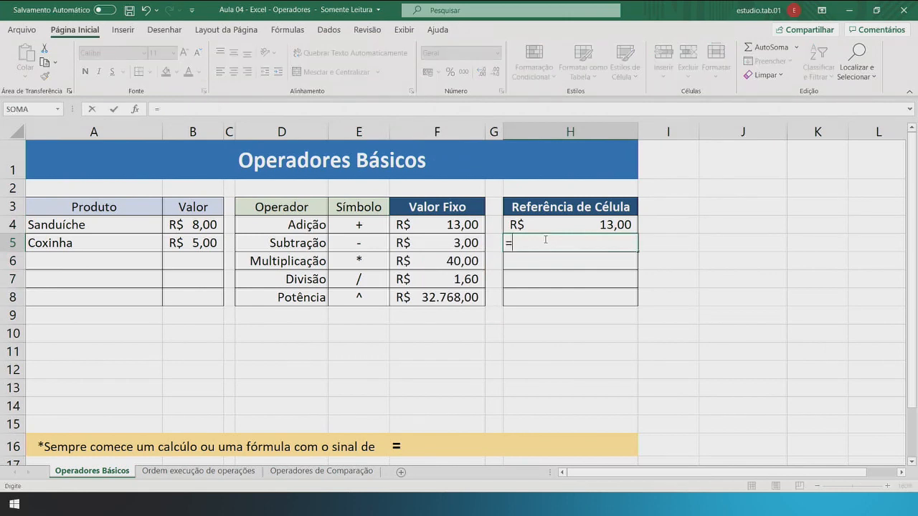
pyautogui.click(201, 225)
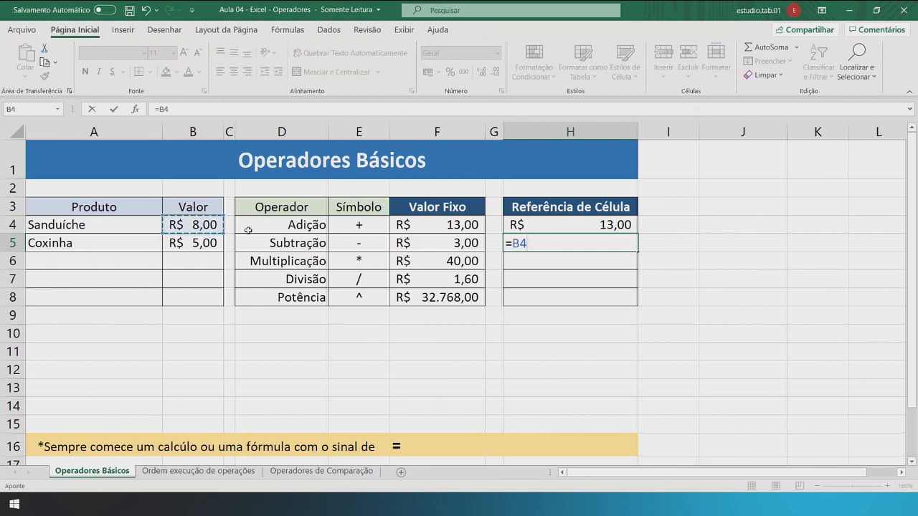
pyautogui.write('-')
pyautogui.click(215, 242)
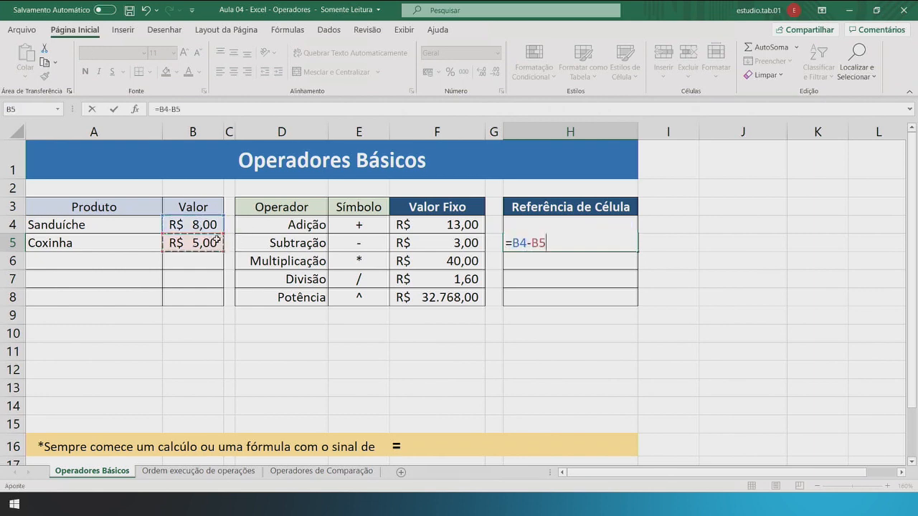
pyautogui.press('Return')
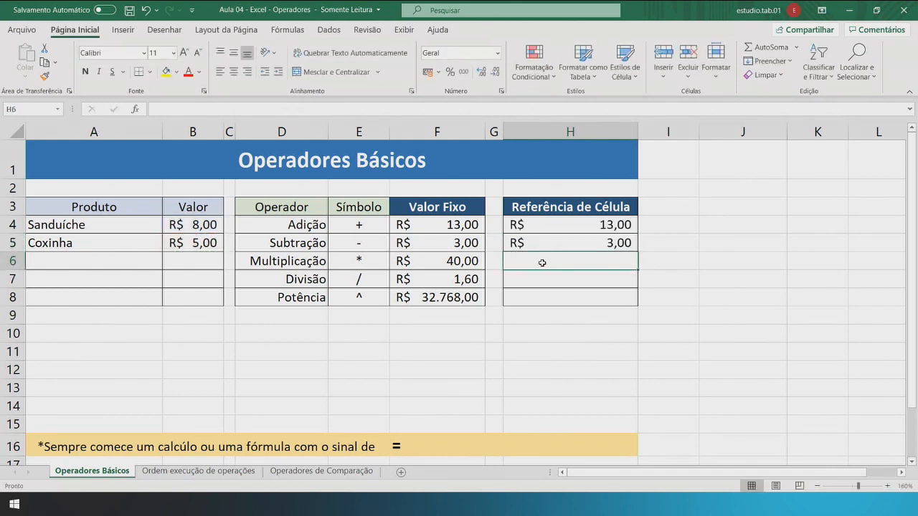
# Enter the cell-reference formula =B4*B5 for Multiplicação in H6
pyautogui.write('=')
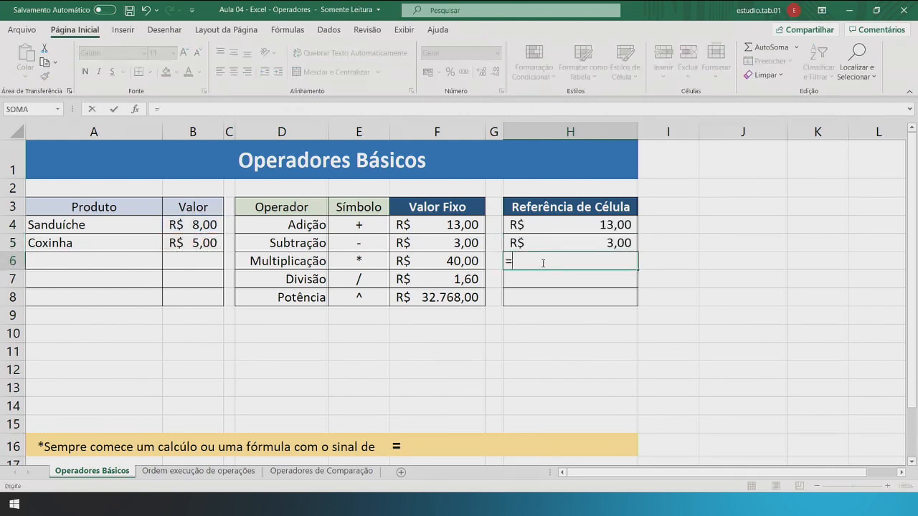
pyautogui.click(219, 228)
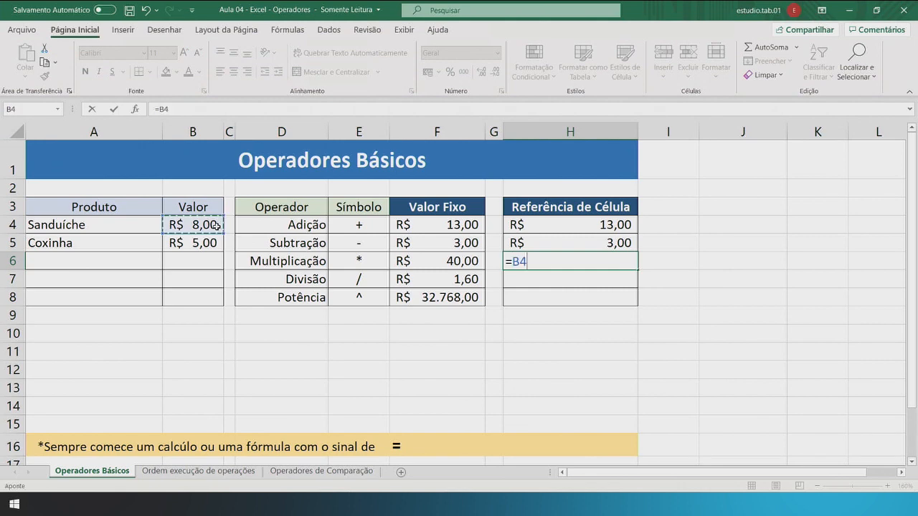
pyautogui.write('*')
pyautogui.click(210, 242)
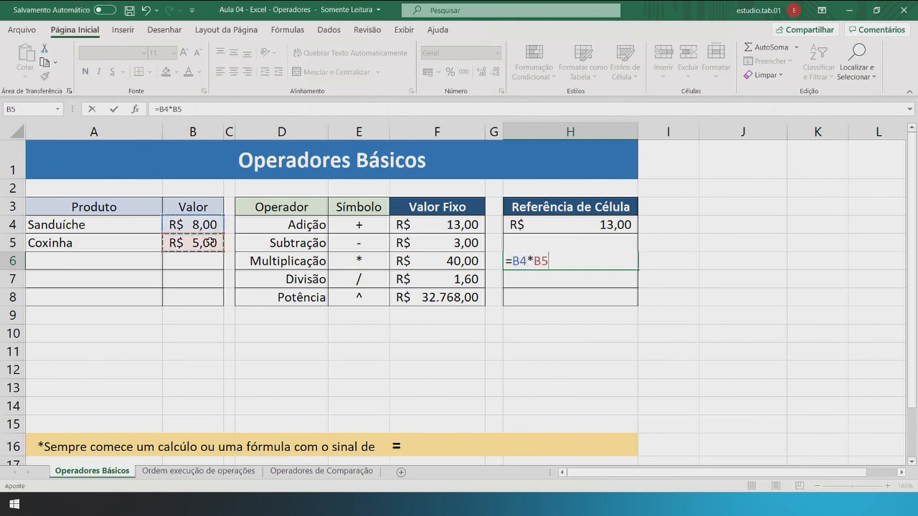
pyautogui.press('Return')
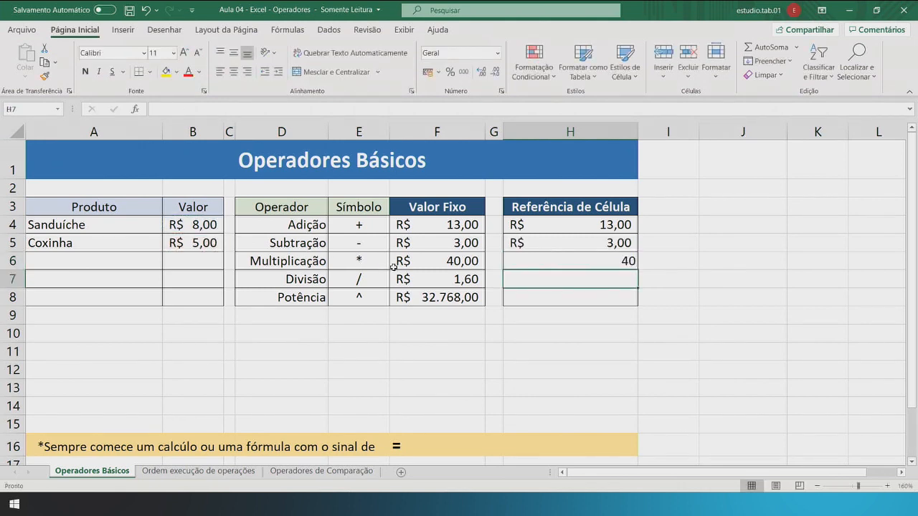
# Enter the cell-reference formula =B4/B5 for Divisão in H7
pyautogui.write('=')
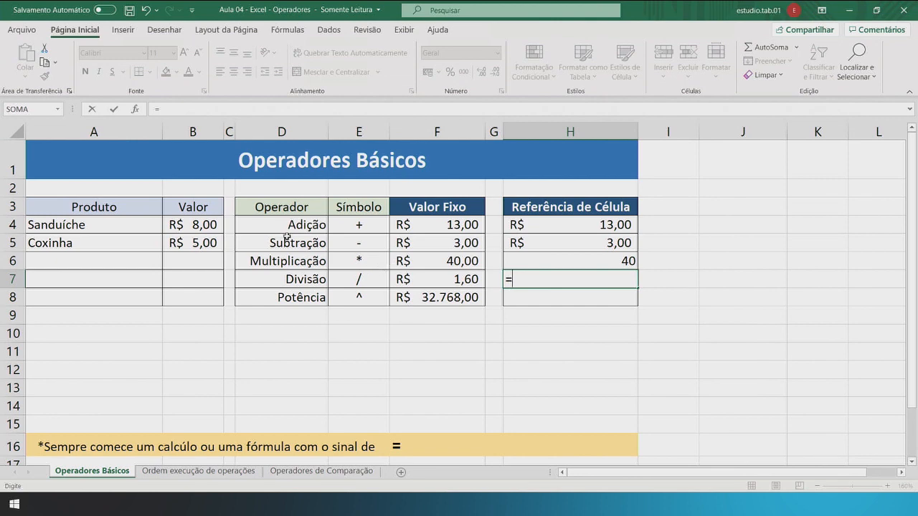
pyautogui.click(218, 227)
pyautogui.write('/')
pyautogui.click(213, 241)
pyautogui.press('Return')
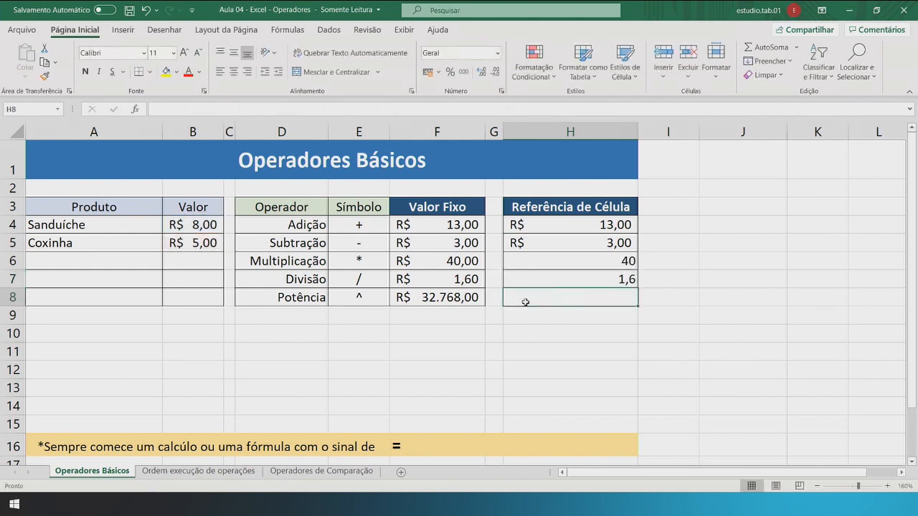
# Try a backslash as the division operator by changing the formula in H7 to =B4\B5
pyautogui.doubleClick(549, 281)
pyautogui.press('Left')
pyautogui.press('Left')
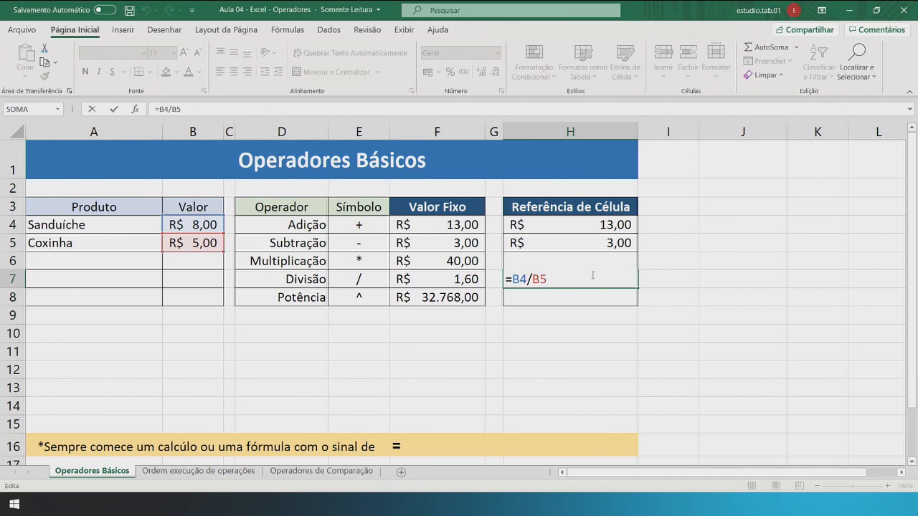
pyautogui.press('BackSpace')
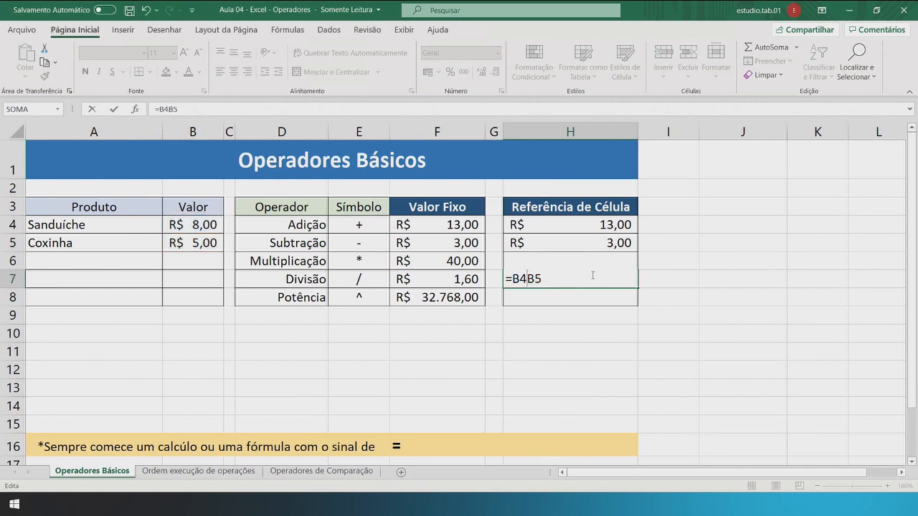
pyautogui.write('\\')
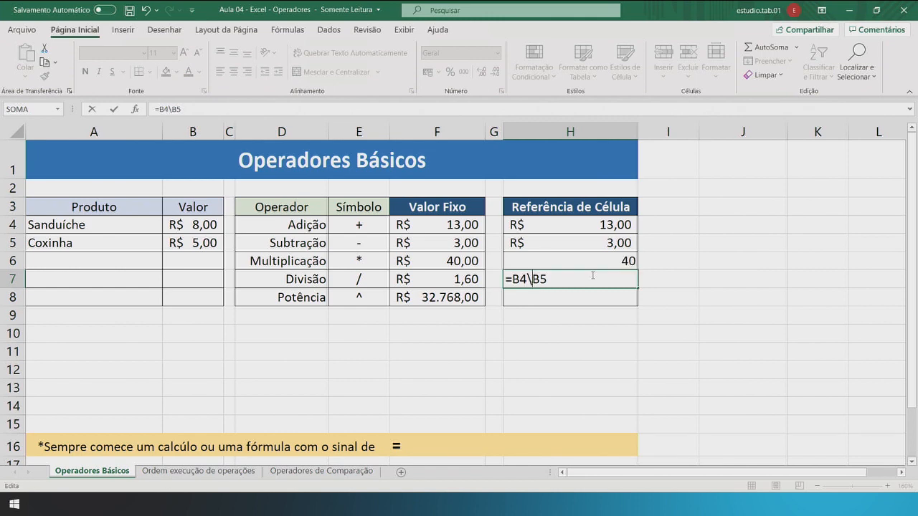
pyautogui.press('Return')
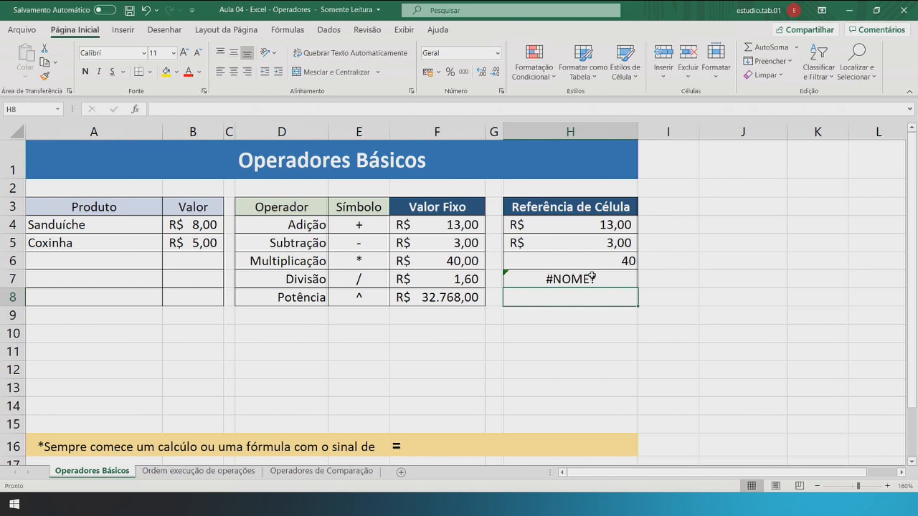
# Replace the backslash in the Divisão formula in H7 with a forward slash, restoring =B4/B5
pyautogui.click(592, 277)
pyautogui.doubleClick(574, 277)
pyautogui.click(530, 279)
pyautogui.press('BackSpace')
pyautogui.write('/')
pyautogui.press('Return')
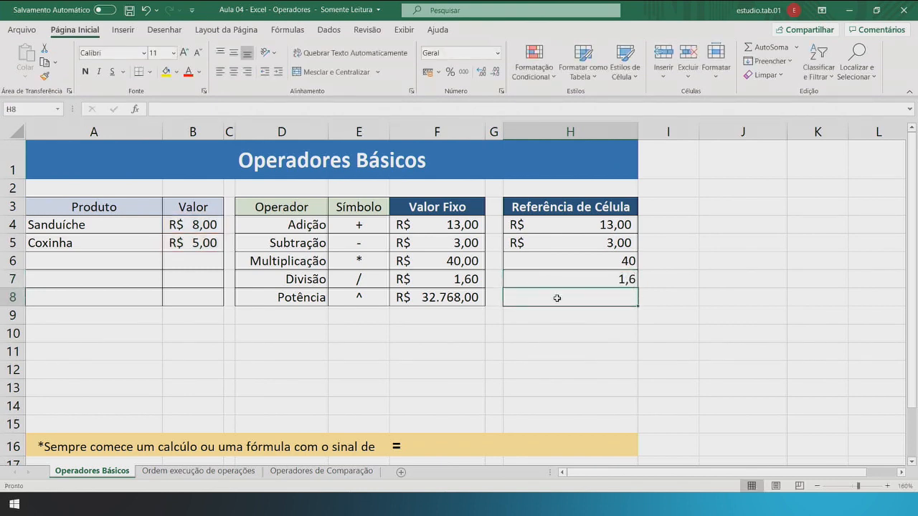
# Enter the cell-reference formula =B4^B5 for Potência in H8
pyautogui.write('=')
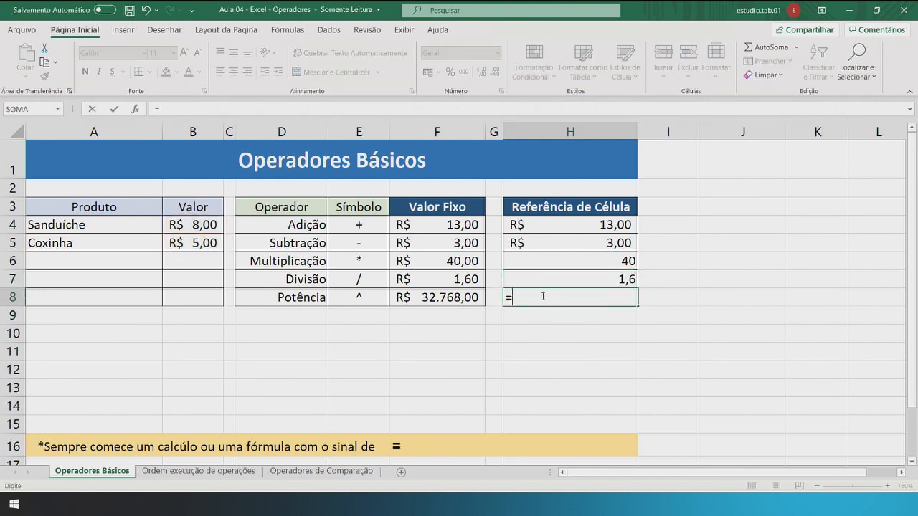
pyautogui.click(214, 226)
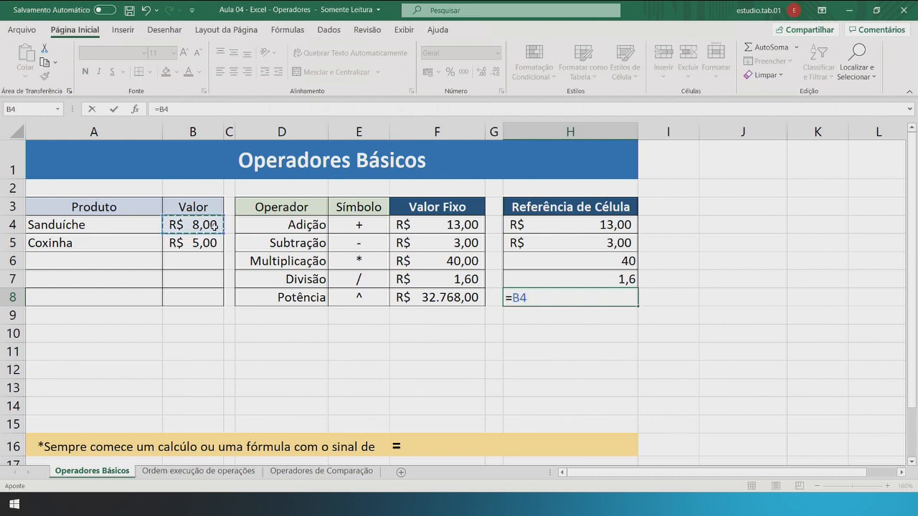
pyautogui.write('^')
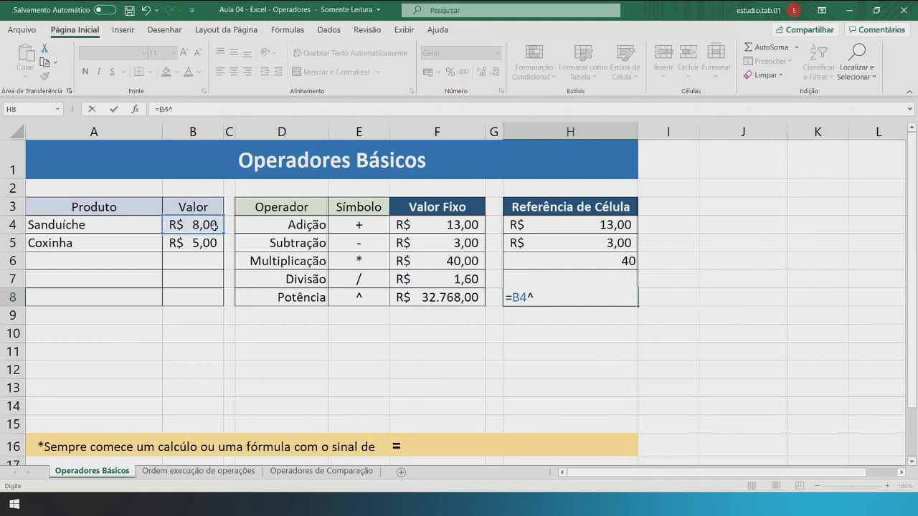
pyautogui.click(207, 243)
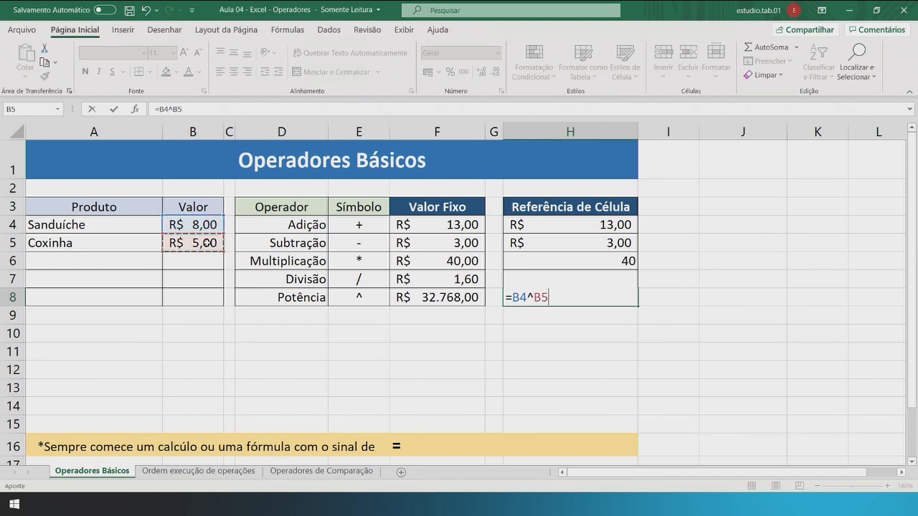
pyautogui.press('Return')
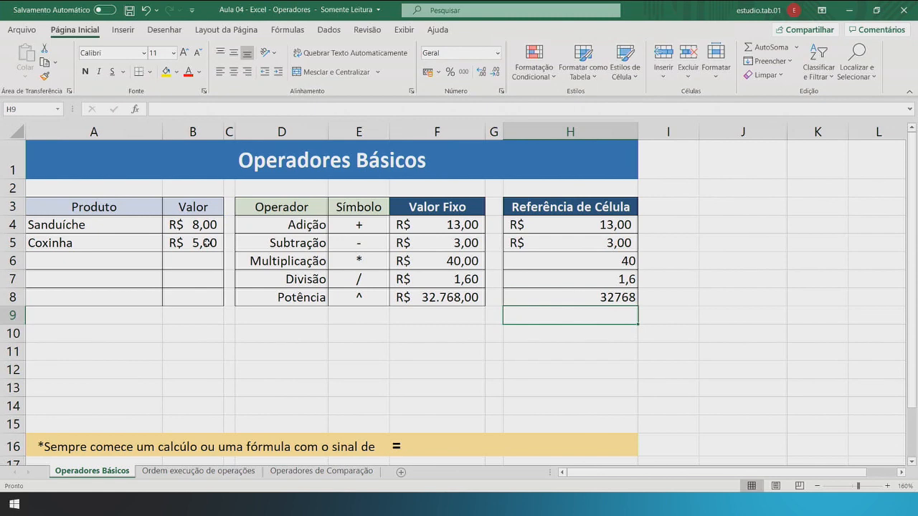
# Apply the R$ accounting number format to the Referência de Célula results in H6:H8
pyautogui.moveTo(586, 267); pyautogui.dragTo(588, 292)
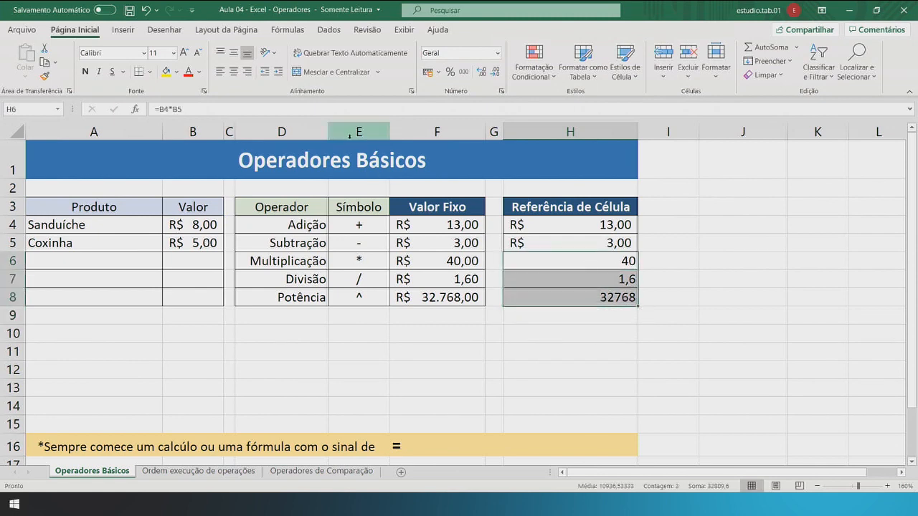
pyautogui.click(427, 72)
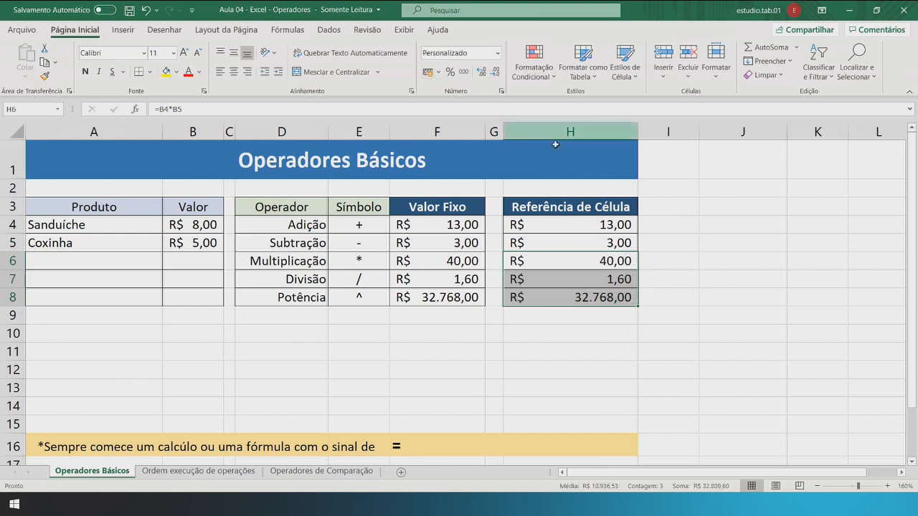
pyautogui.click(675, 264)
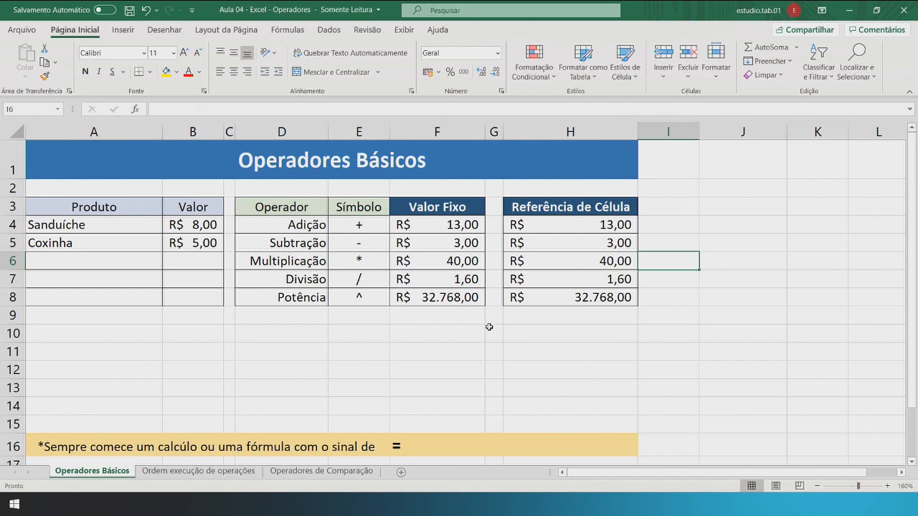
# Set Coxinha's value in B5 to 6 and check the fixed-value Subtração formula in F5
pyautogui.click(184, 247)
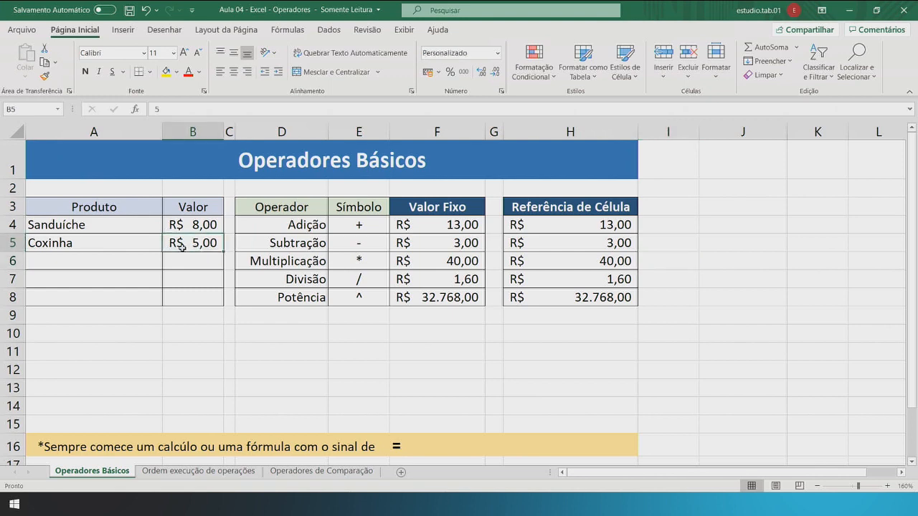
pyautogui.doubleClick(182, 248)
pyautogui.press('BackSpace')
pyautogui.write('6')
pyautogui.press('Return')
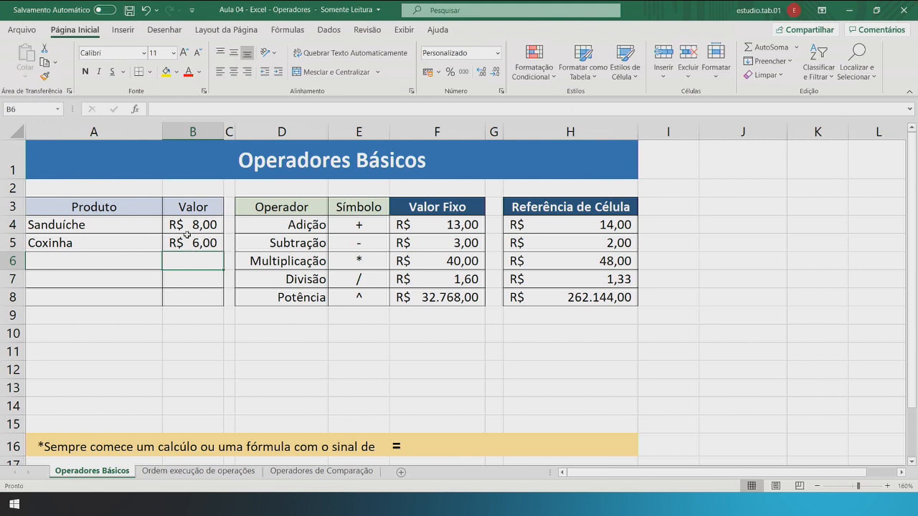
pyautogui.click(475, 241)
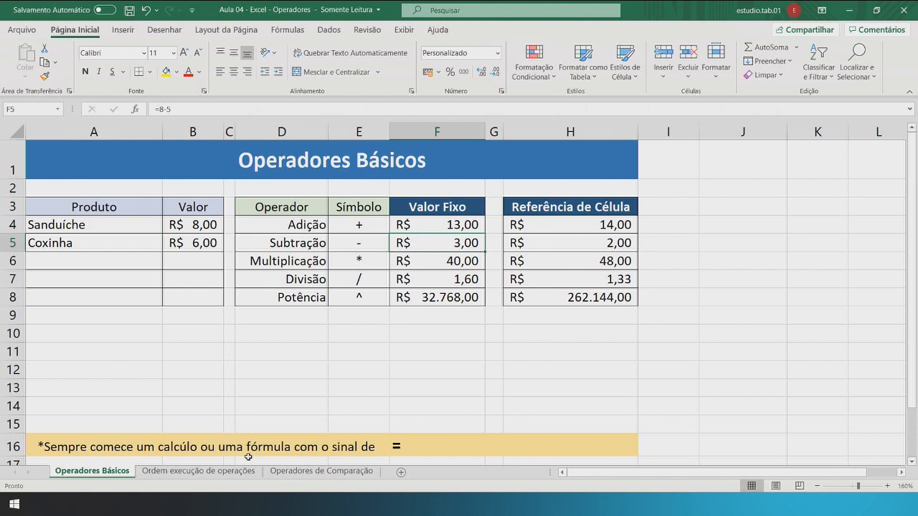
# On the Ordem execução de operações sheet, enter the formula =3+1*2^2 in Resultado cell H4
pyautogui.click(198, 471)
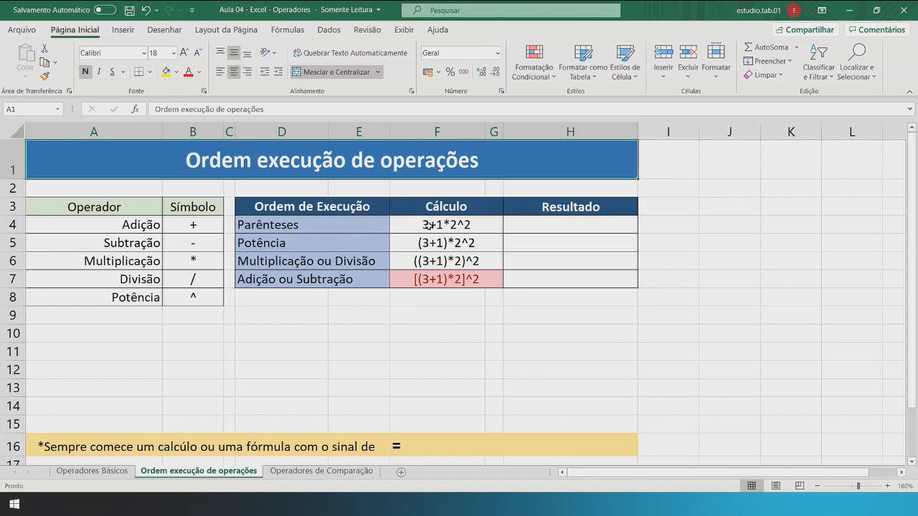
pyautogui.click(529, 230)
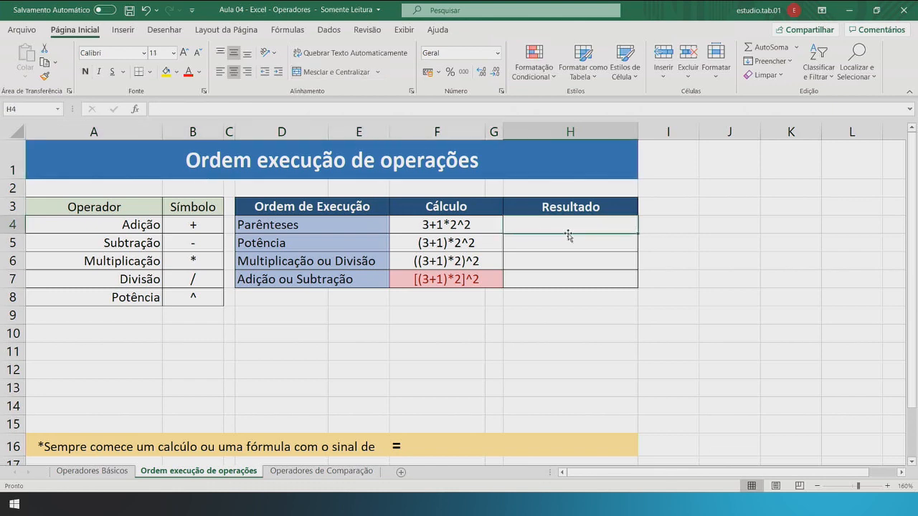
pyautogui.write('=')
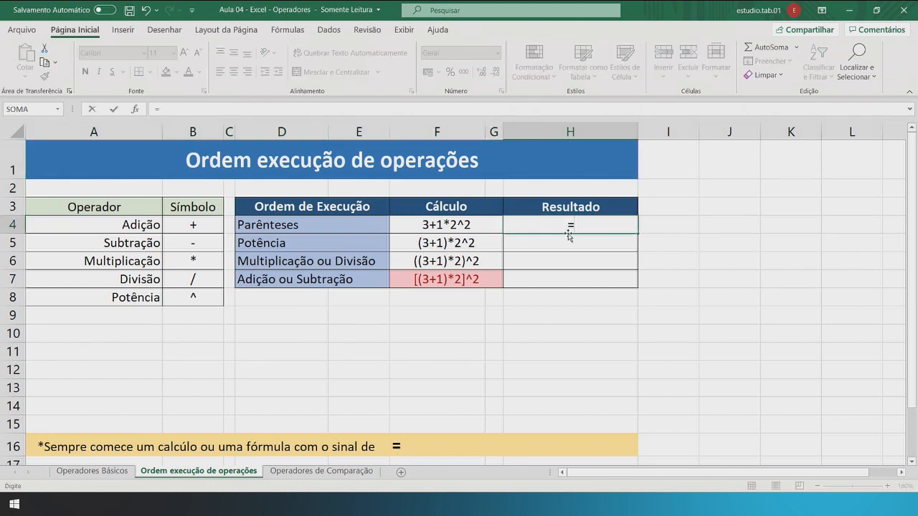
pyautogui.write('3+1*2^2')
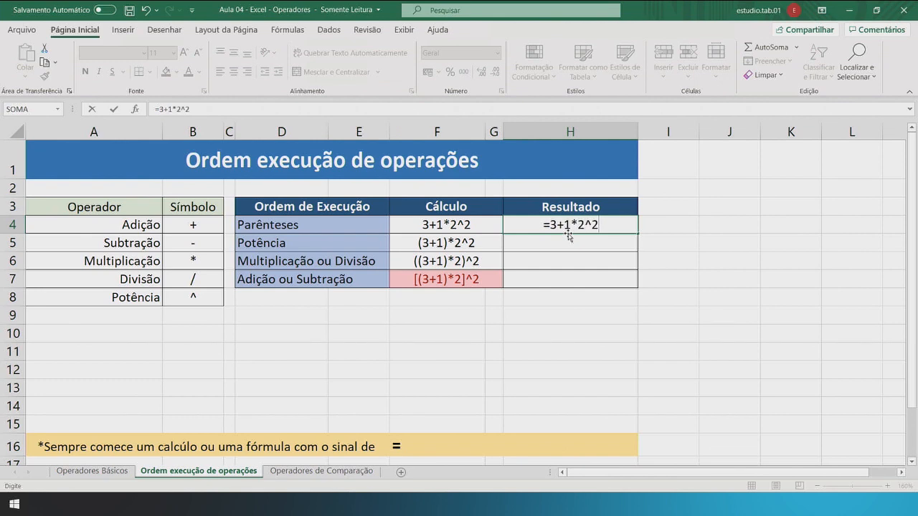
pyautogui.press('Return')
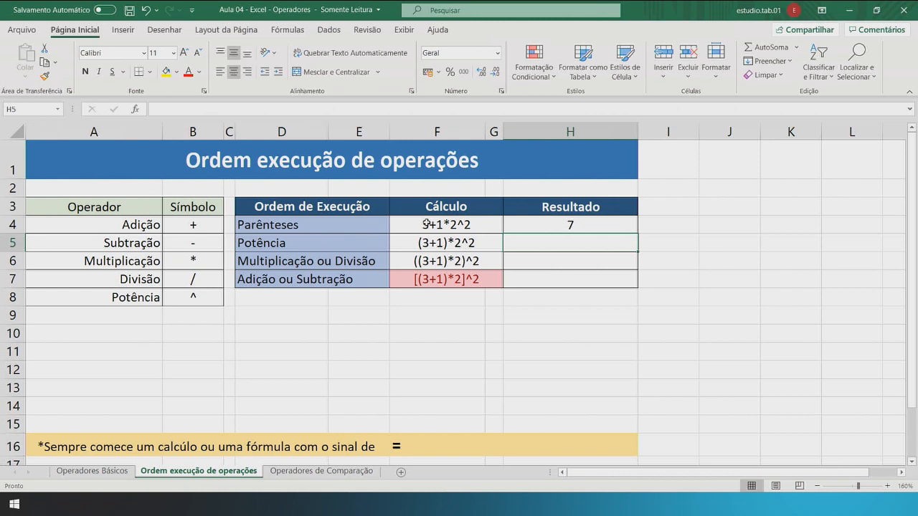
# Enter the formula =(3+1)*2^2 in Resultado cell H5 and check it against the formula in H4
pyautogui.click(579, 228)
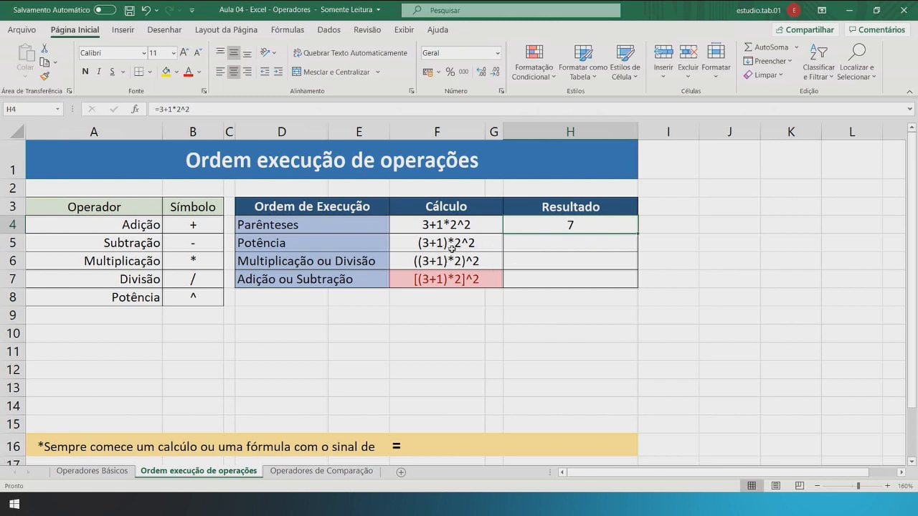
pyautogui.click(525, 247)
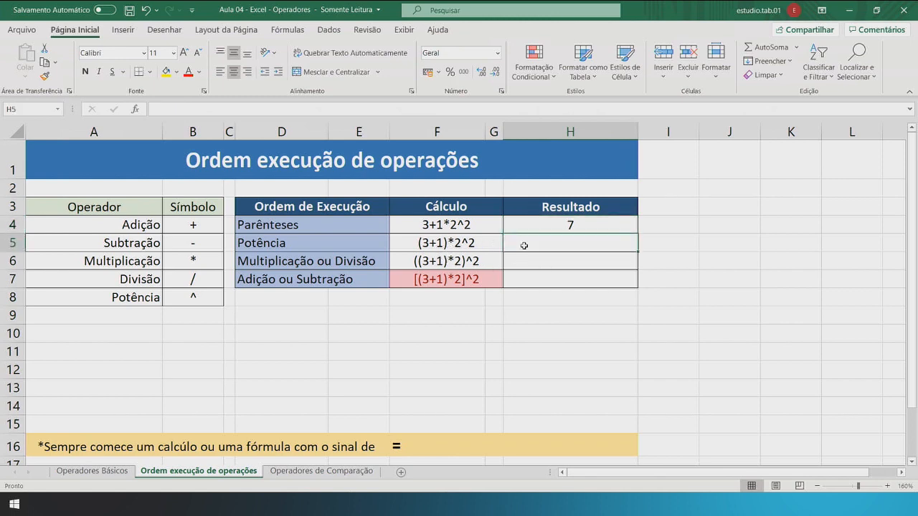
pyautogui.write('=(')
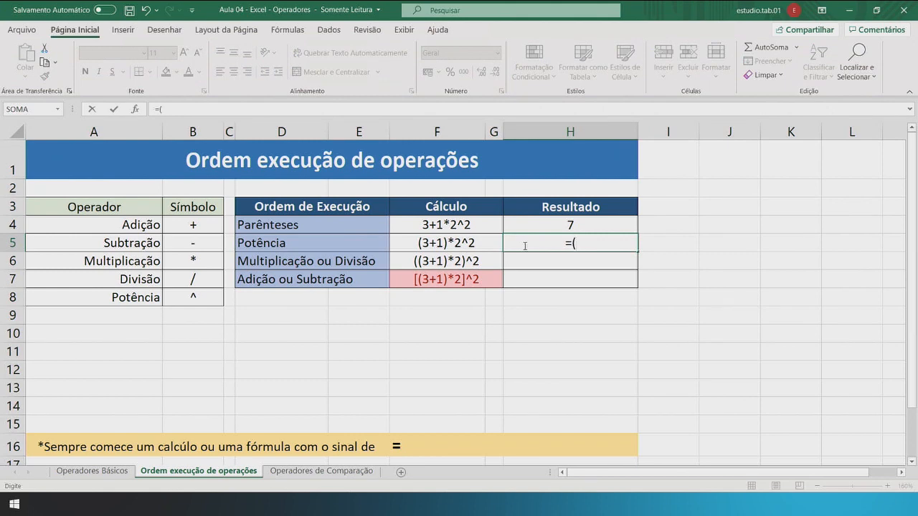
pyautogui.write('3+1)*2^2')
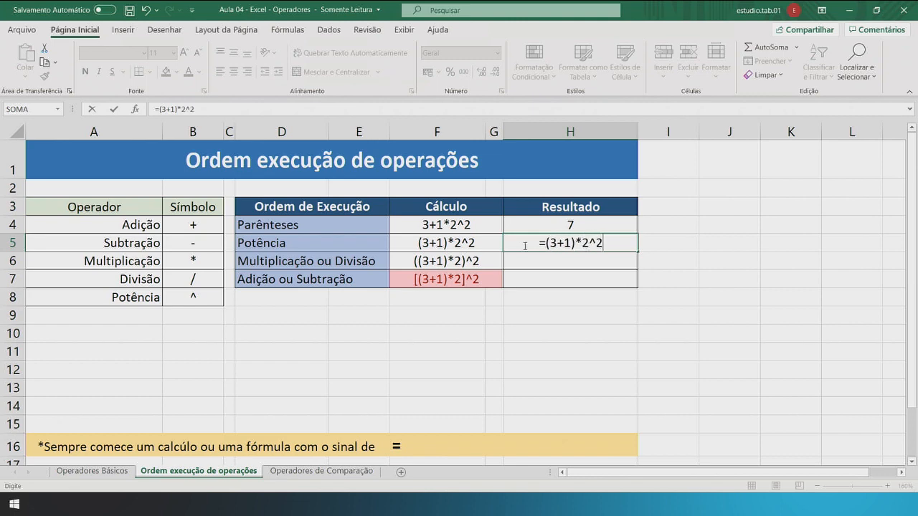
pyautogui.press('Return')
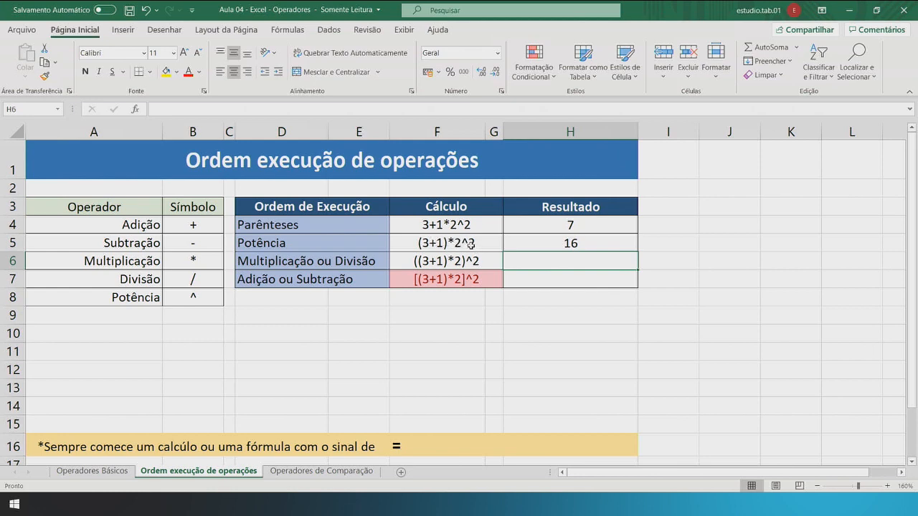
pyautogui.click(570, 244)
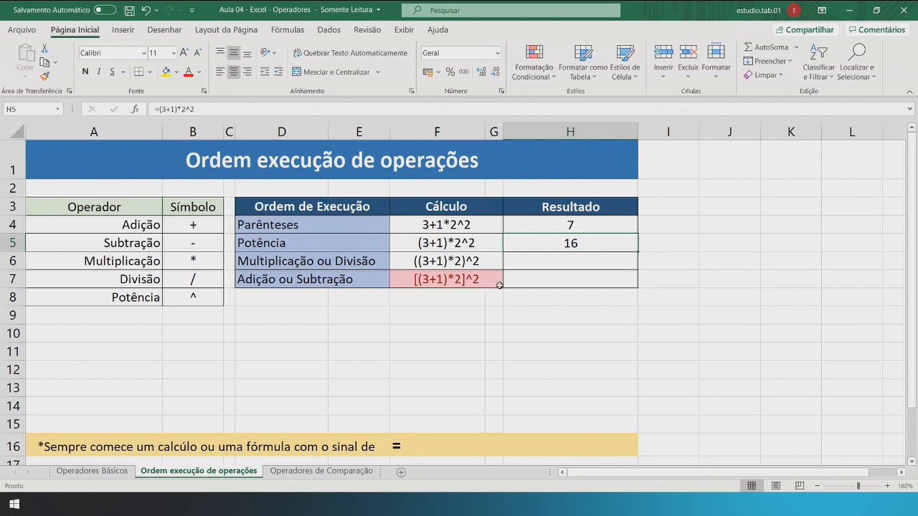
# Enter the nested-parentheses formula =((3+1)*2)^2 in Resultado cell H6 and review it
pyautogui.click(544, 261)
pyautogui.write('=')
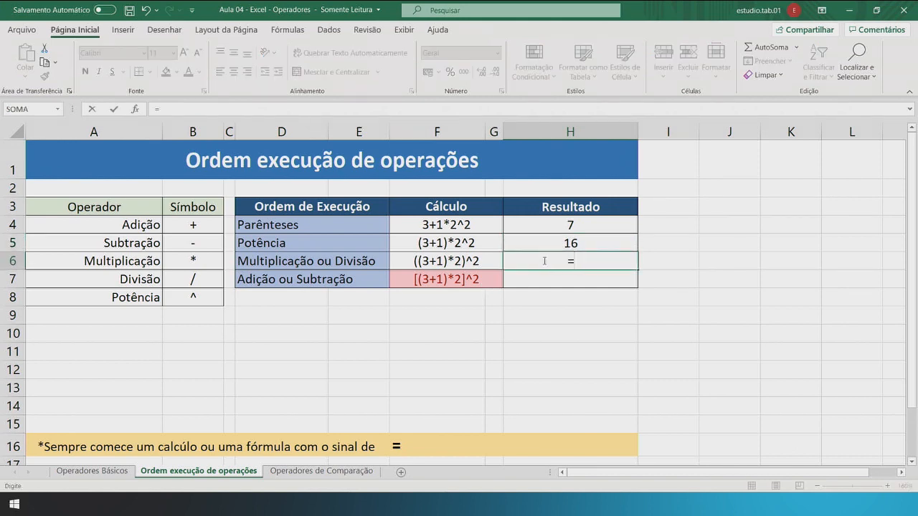
pyautogui.write('((3+1)*2)')
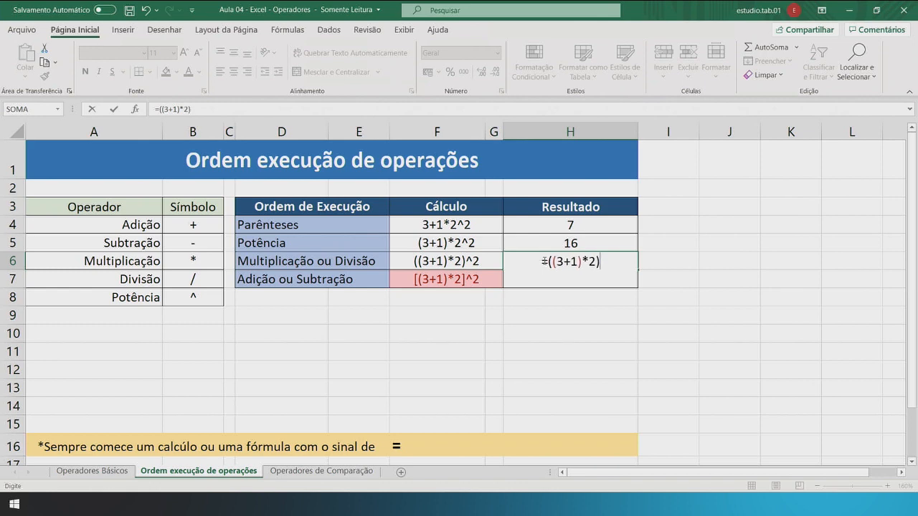
pyautogui.write('^2')
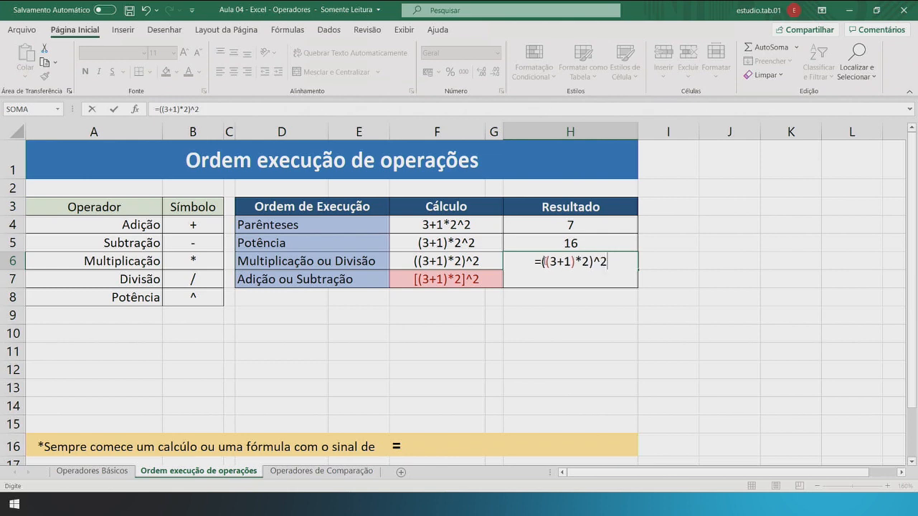
pyautogui.press('Return')
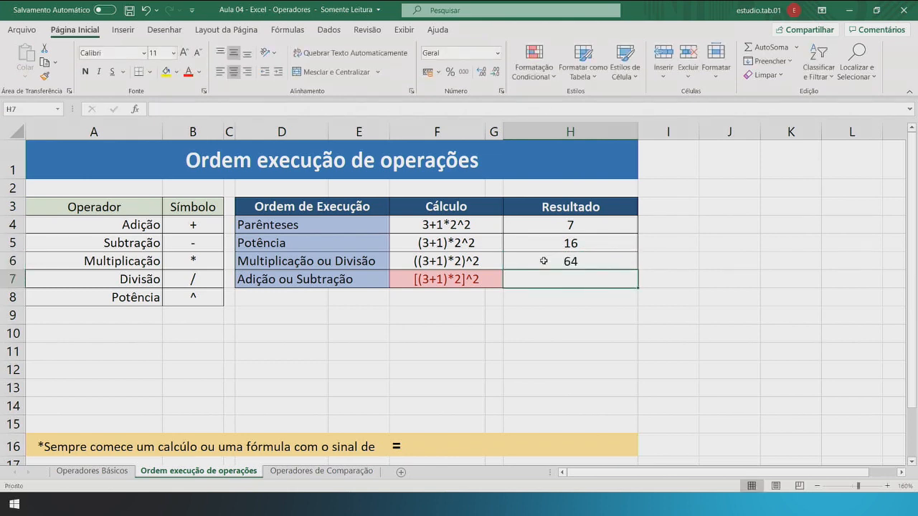
pyautogui.click(544, 261)
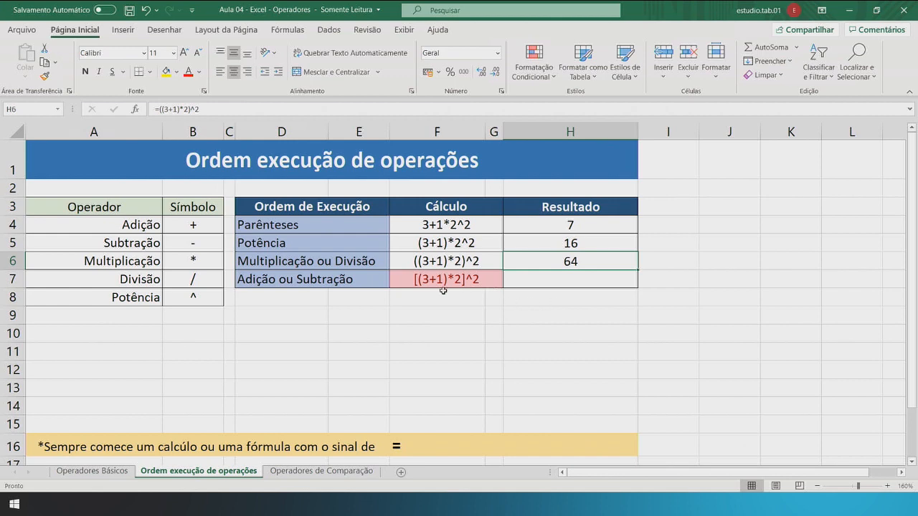
# Try to enter the square-bracket formula =[(3+1)*2]^2 in Resultado cell H7 and discard the entry
pyautogui.click(516, 286)
pyautogui.write('=')
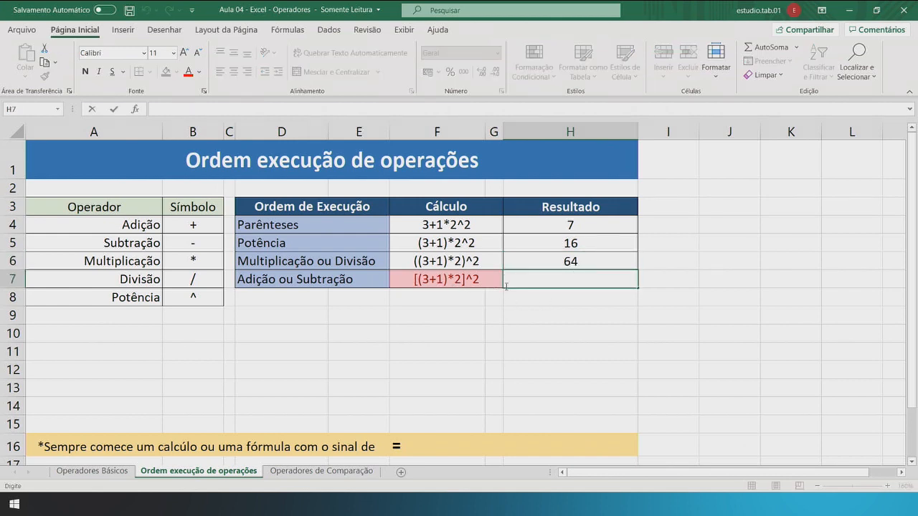
pyautogui.write('[')
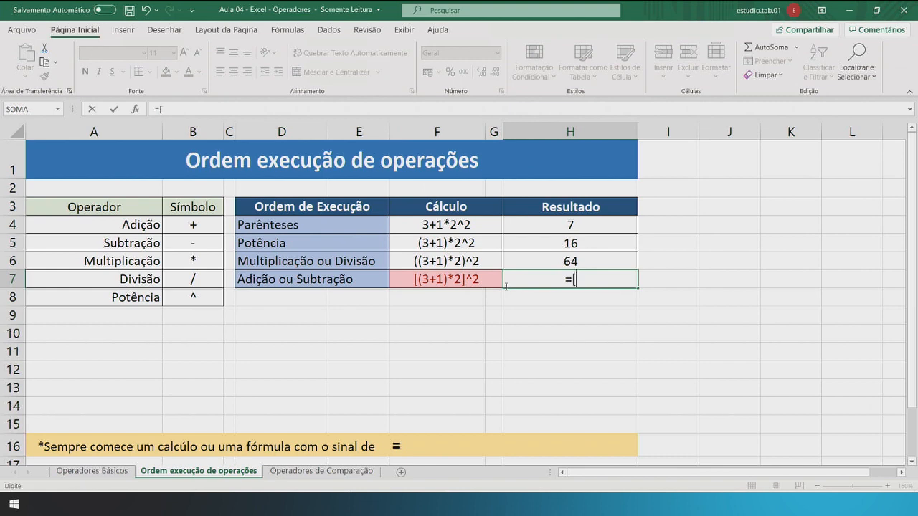
pyautogui.write('(3+1)*2]')
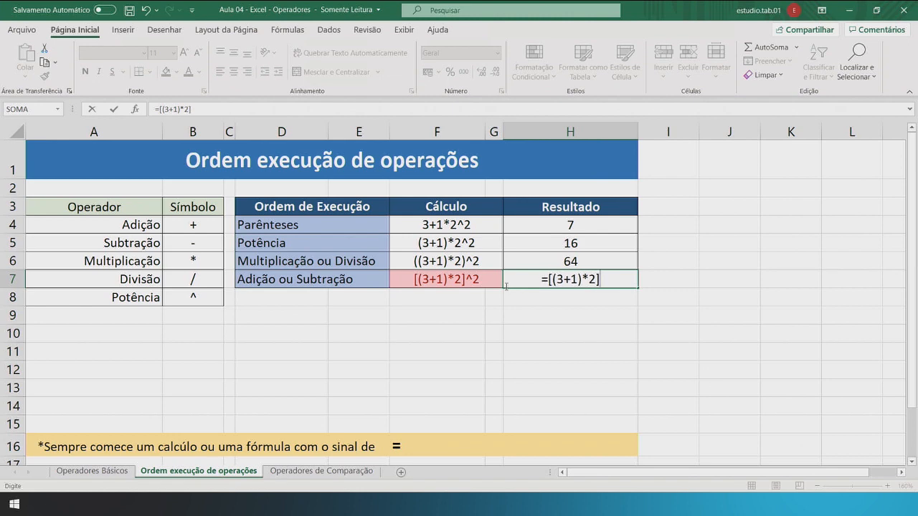
pyautogui.write('^')
pyautogui.write('2')
pyautogui.press('Return')
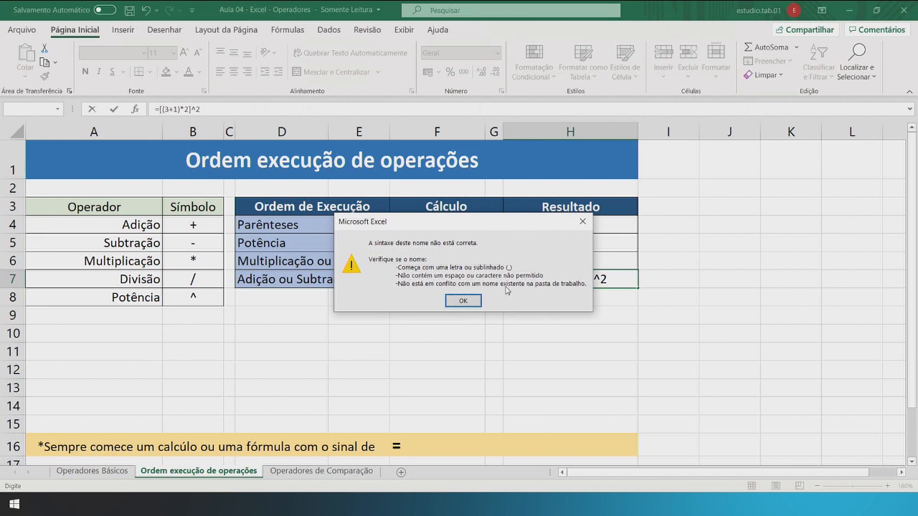
pyautogui.click(472, 302)
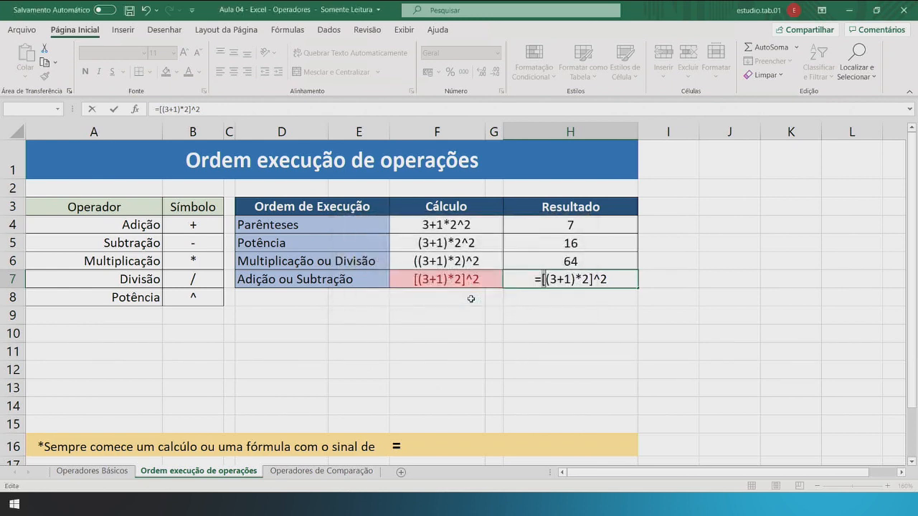
pyautogui.hotkey('ctrl', 't')
pyautogui.press('BackSpace')
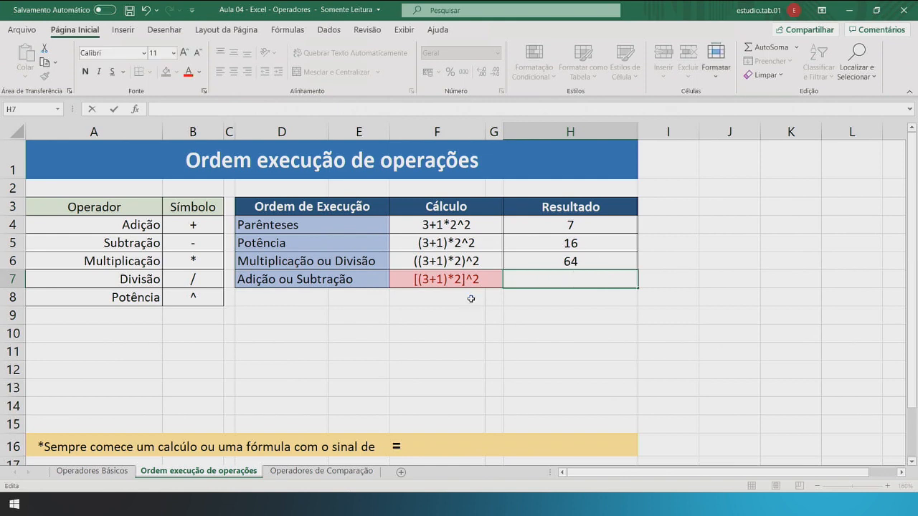
pyautogui.press('Return')
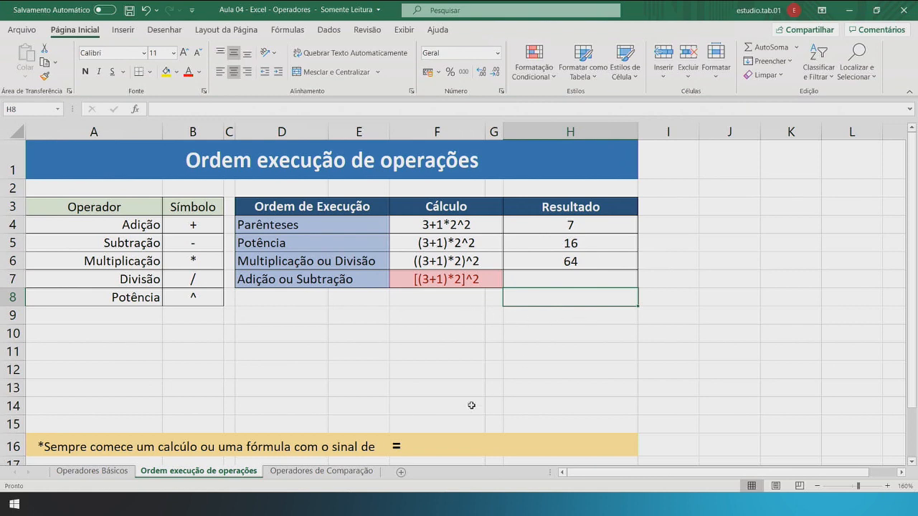
# On the Operadores de Comparação sheet, enter the Igual comparison formula =B4=B5 in F4
pyautogui.click(362, 473)
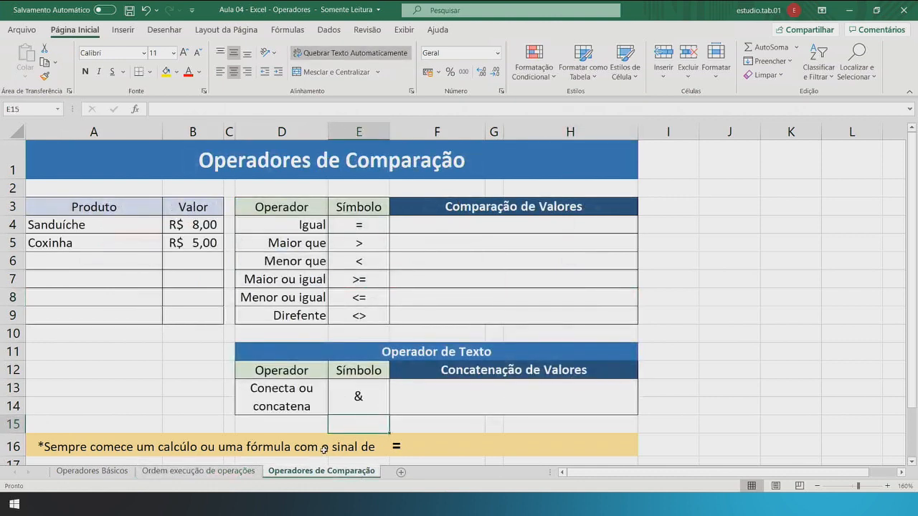
pyautogui.click(173, 389)
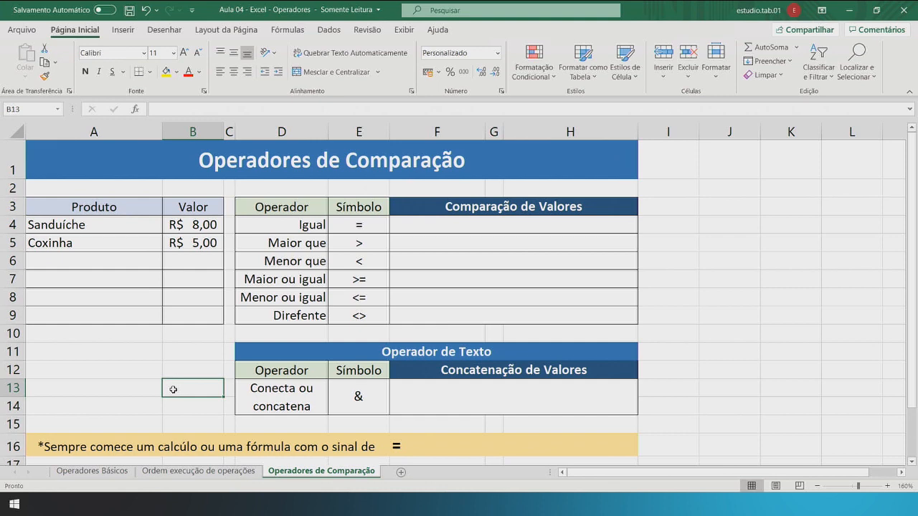
pyautogui.click(446, 230)
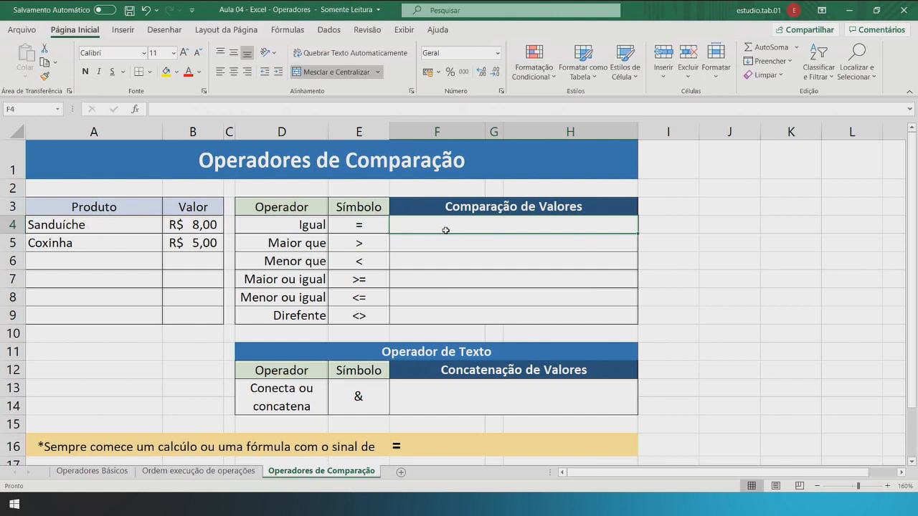
pyautogui.write('=')
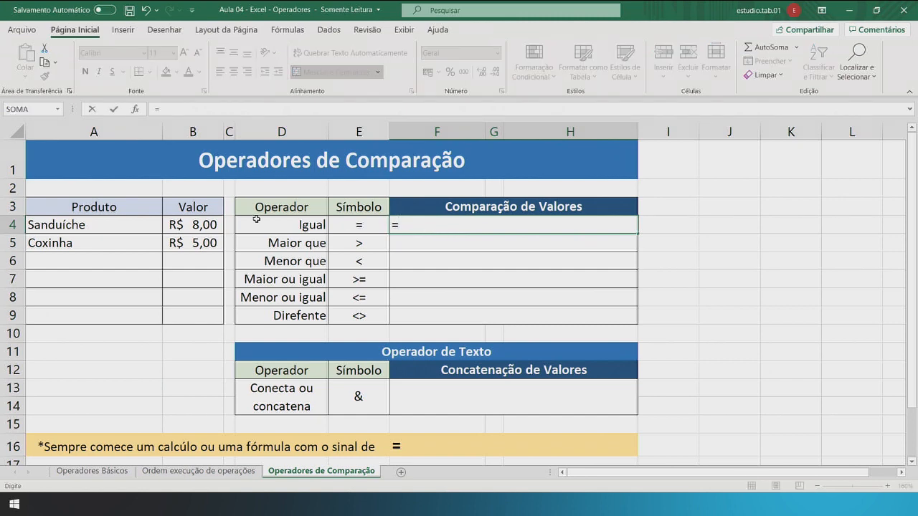
pyautogui.click(215, 224)
pyautogui.write('=')
pyautogui.click(213, 243)
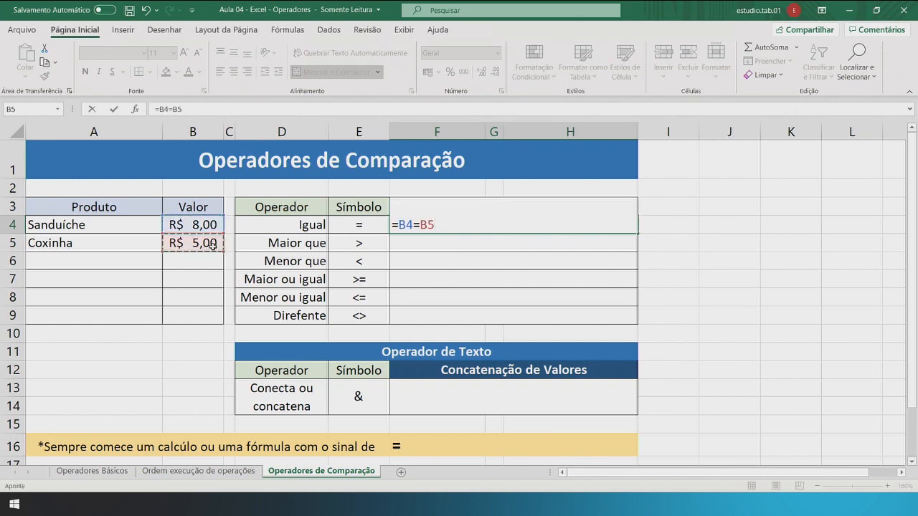
pyautogui.press('Return')
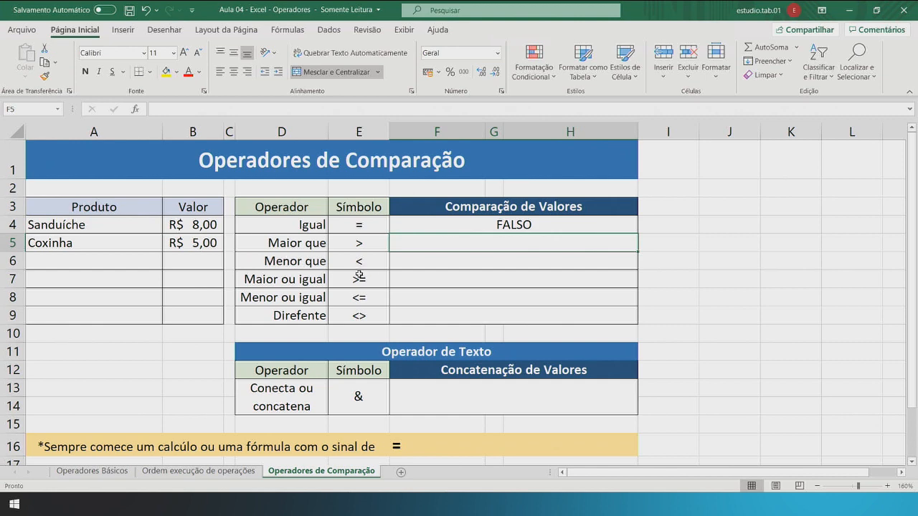
# Enter the Maior que comparison formula =B4>B5 in F5
pyautogui.write('=')
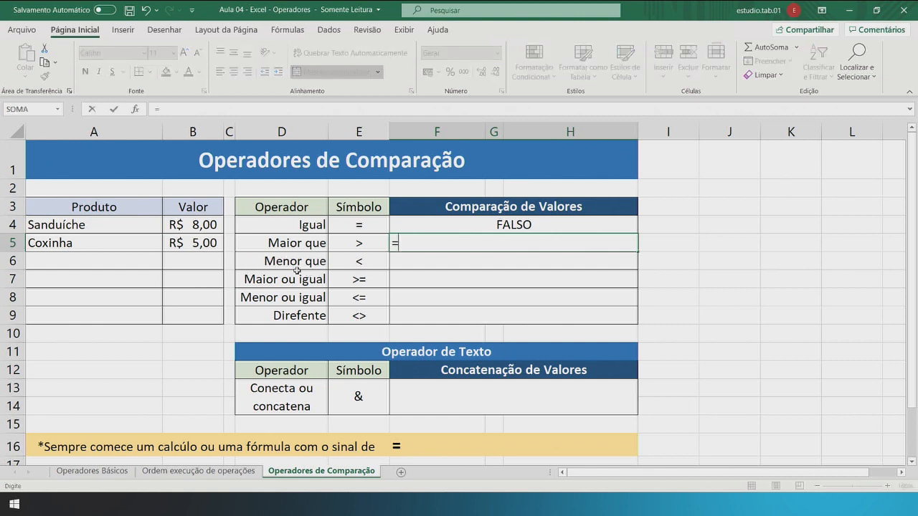
pyautogui.click(211, 227)
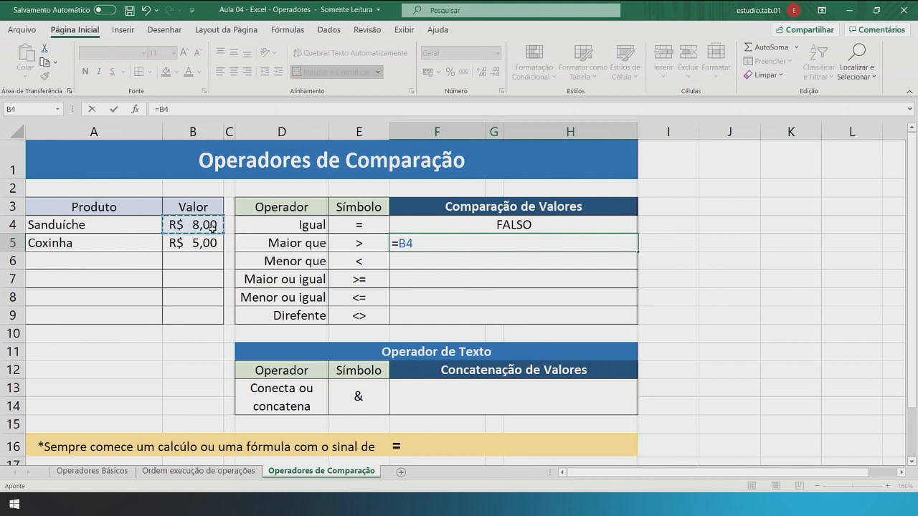
pyautogui.write('>')
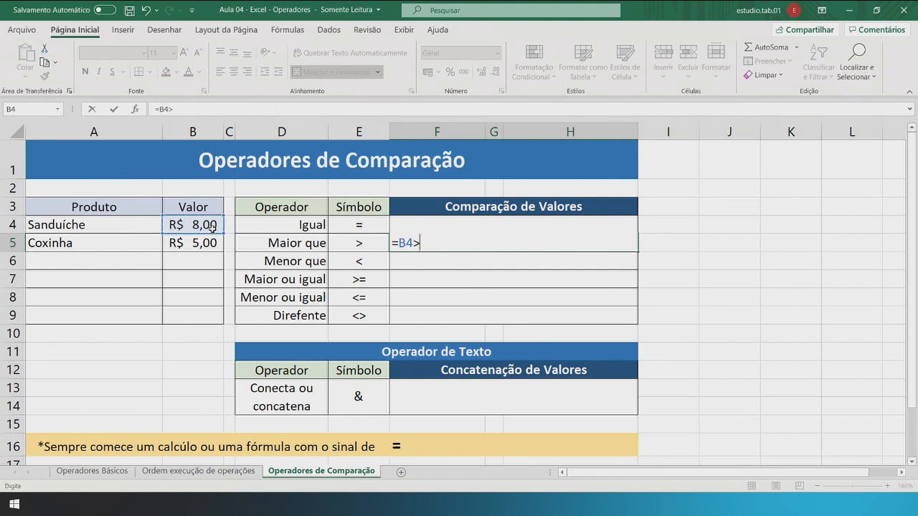
pyautogui.click(192, 243)
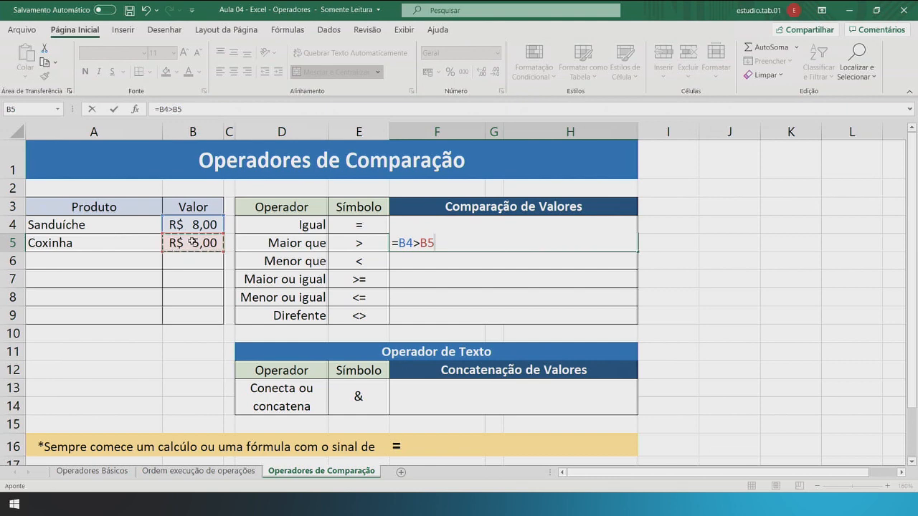
pyautogui.press('Return')
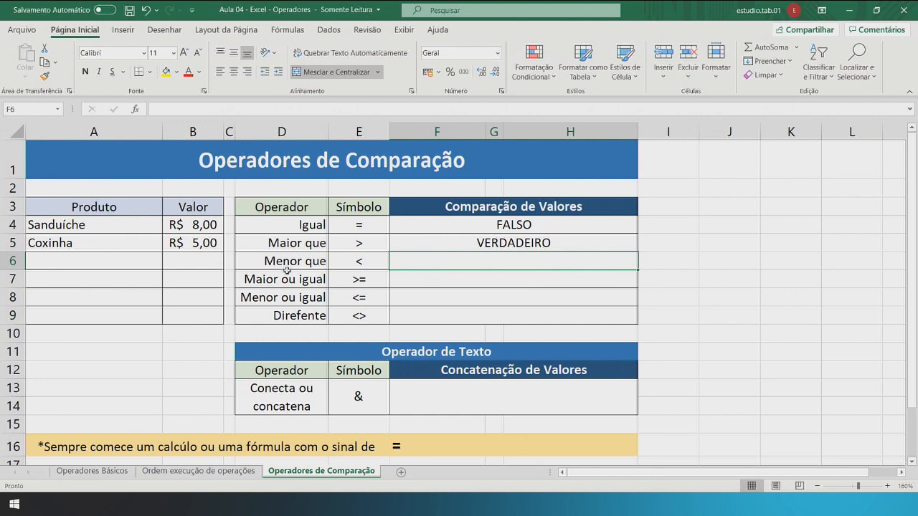
# Enter the Menor que comparison formula =B4<B5 in F6
pyautogui.write('=')
pyautogui.click(199, 226)
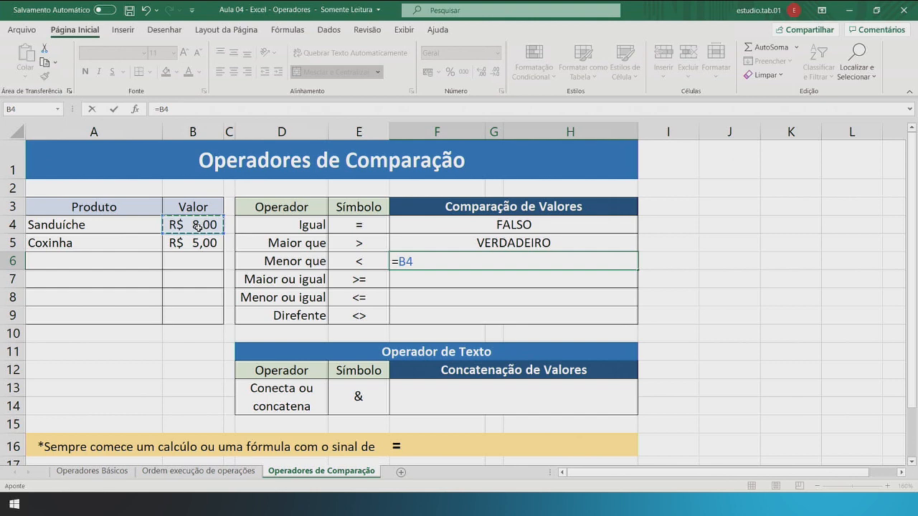
pyautogui.write('<')
pyautogui.click(192, 244)
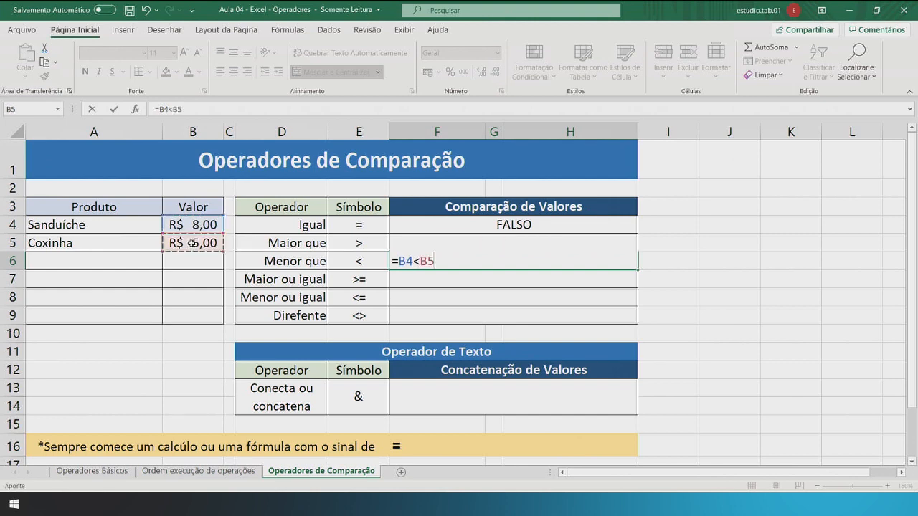
pyautogui.press('Return')
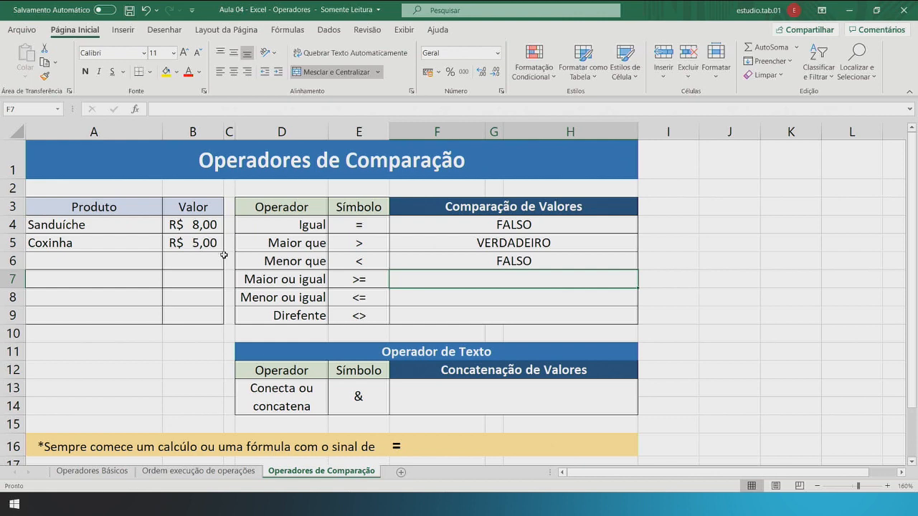
# Enter the Maior ou igual comparison formula =B4>=5 in F7
pyautogui.write('=')
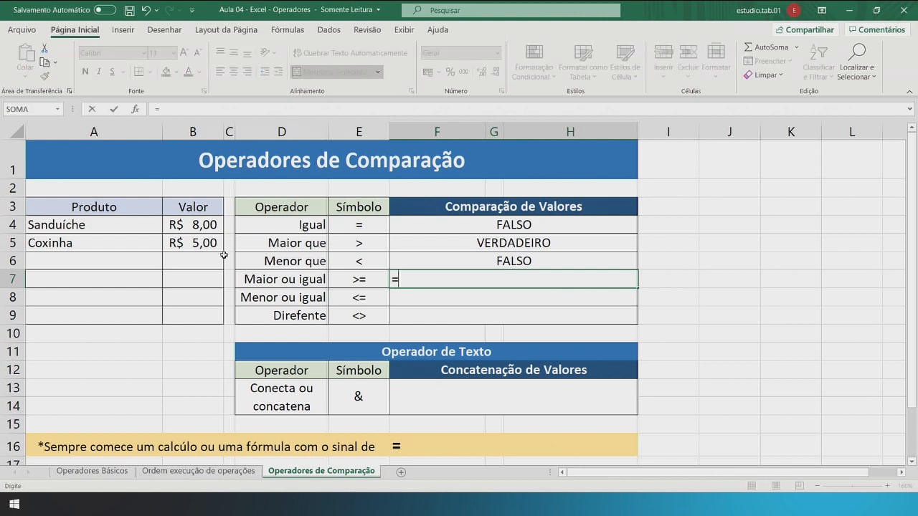
pyautogui.click(206, 225)
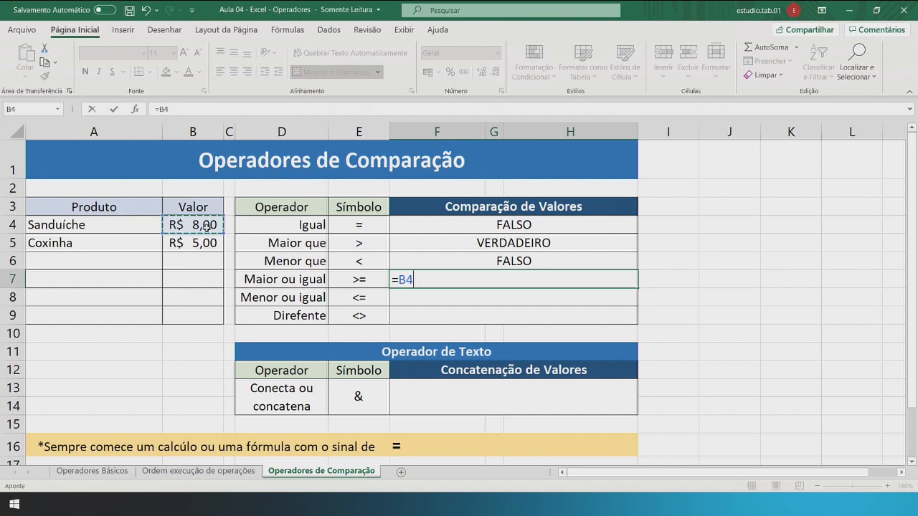
pyautogui.write('>=')
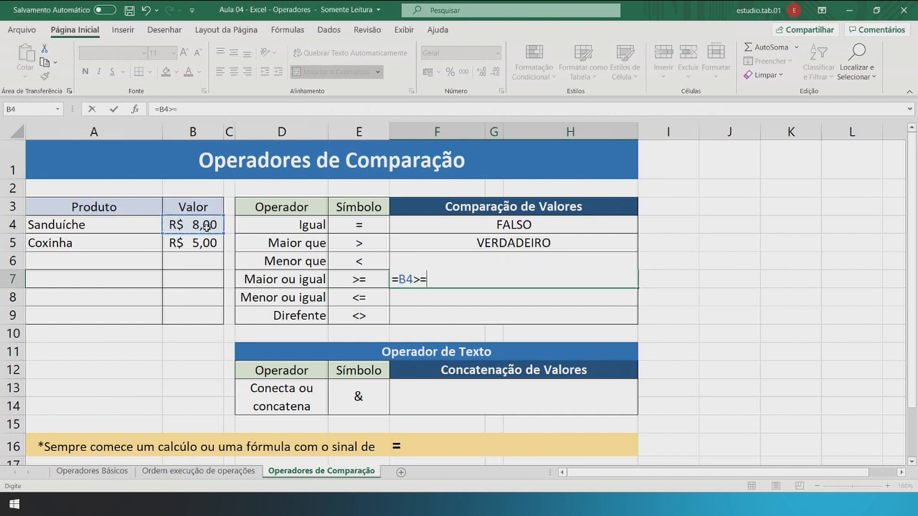
pyautogui.write('5')
pyautogui.press('Return')
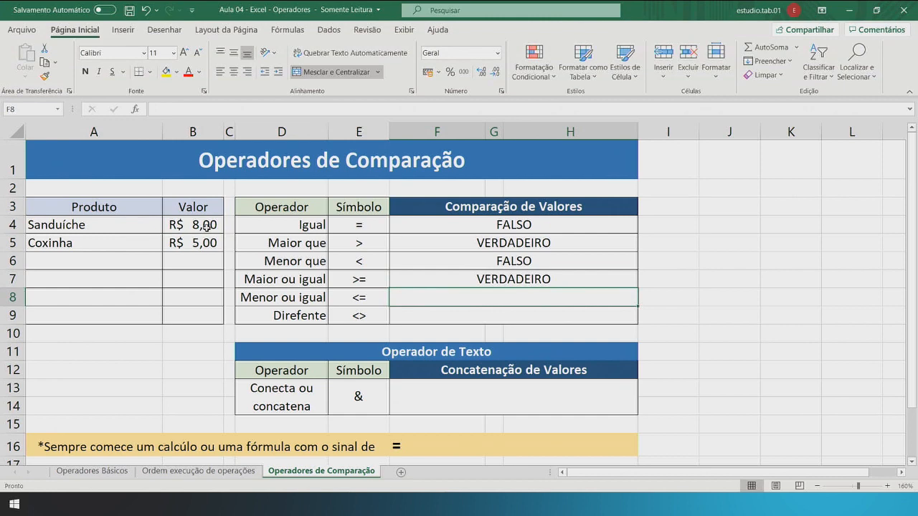
# Set the Coxinha value in B5 to 8 to test the comparison formulas, and return it to 5
pyautogui.click(202, 242)
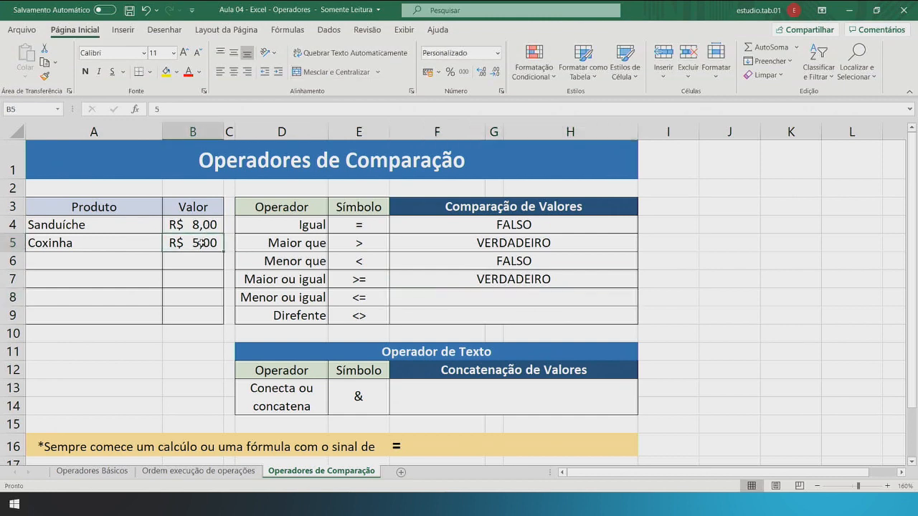
pyautogui.write('8')
pyautogui.press('Return')
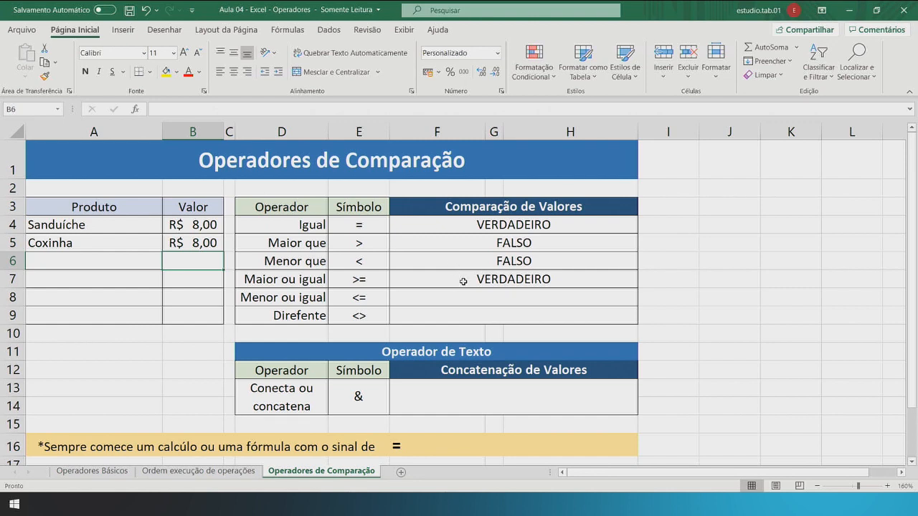
pyautogui.click(215, 242)
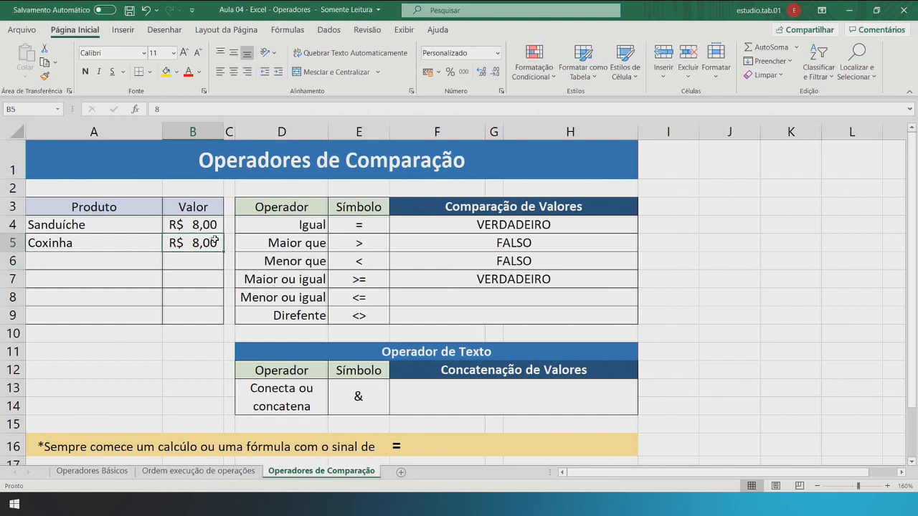
pyautogui.write('5')
# Enter the Menor ou igual comparison formula =B4<=B5 in F8
pyautogui.click(465, 297)
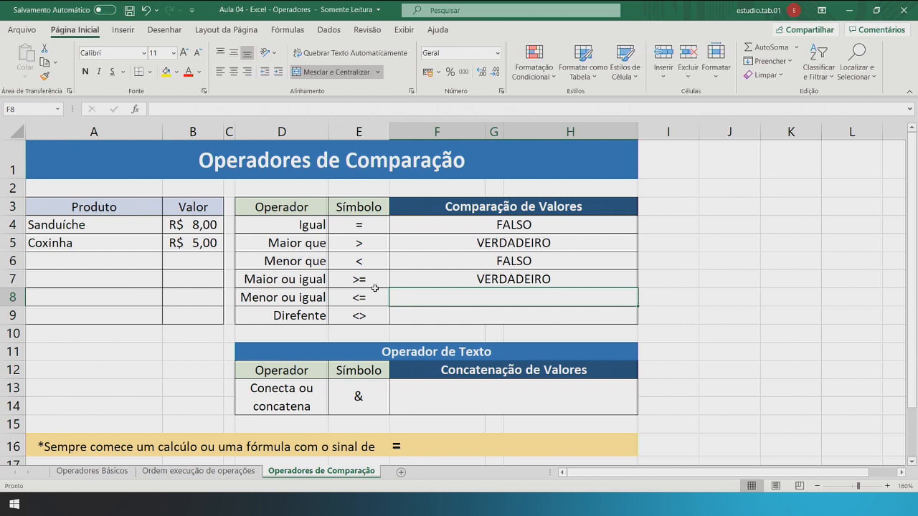
pyautogui.write('=')
pyautogui.click(200, 226)
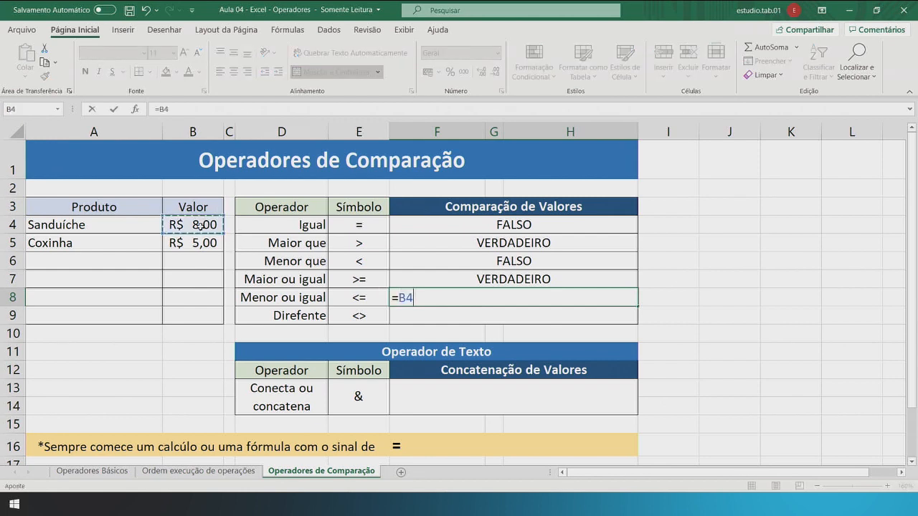
pyautogui.write('>')
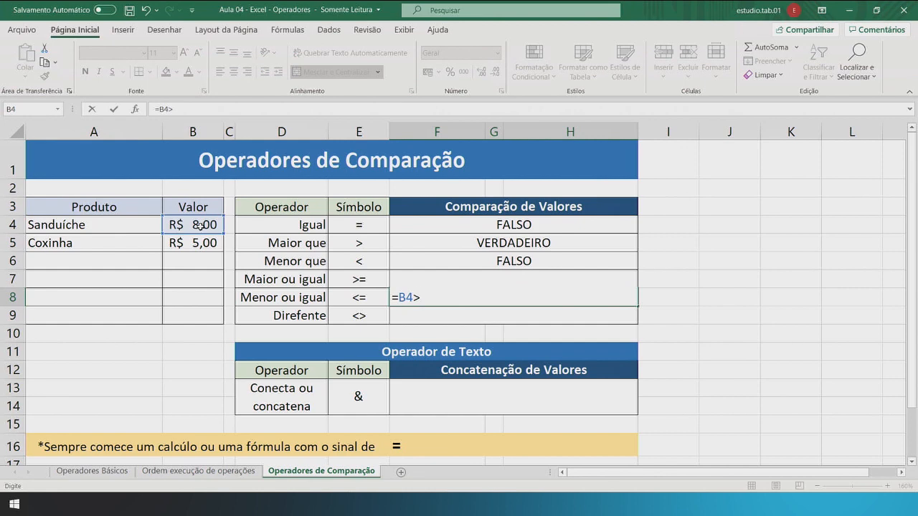
pyautogui.press('BackSpace')
pyautogui.write('<=')
pyautogui.click(204, 243)
pyautogui.press('Return')
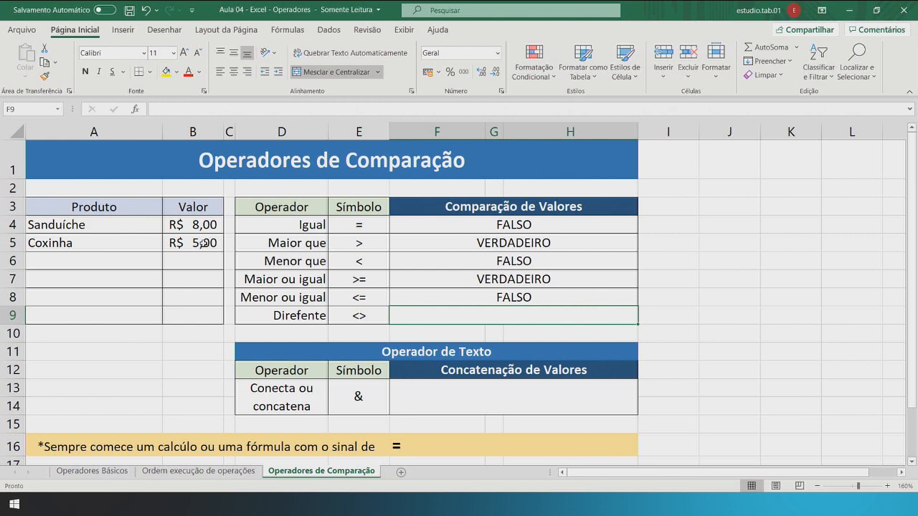
# Enter the not-equal comparison formula =B4<>B5 in F9
pyautogui.write('=')
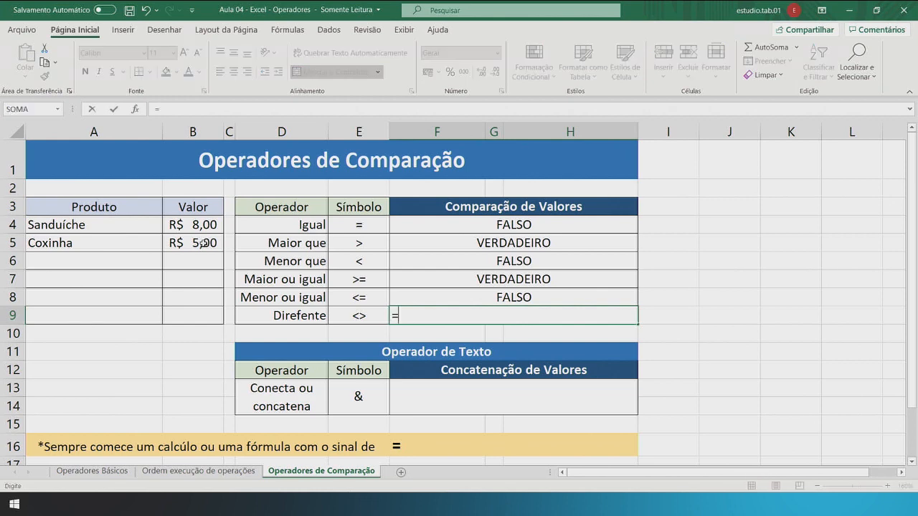
pyautogui.click(203, 228)
pyautogui.write('<>')
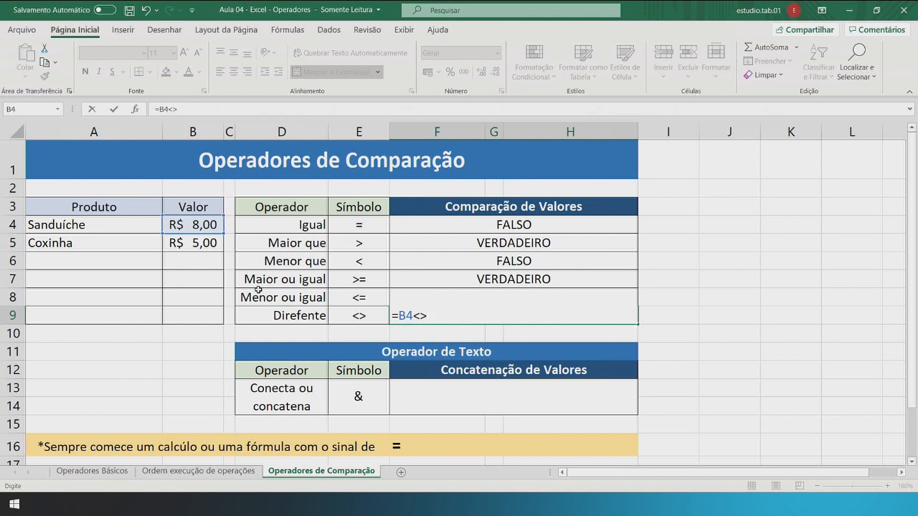
pyautogui.click(205, 245)
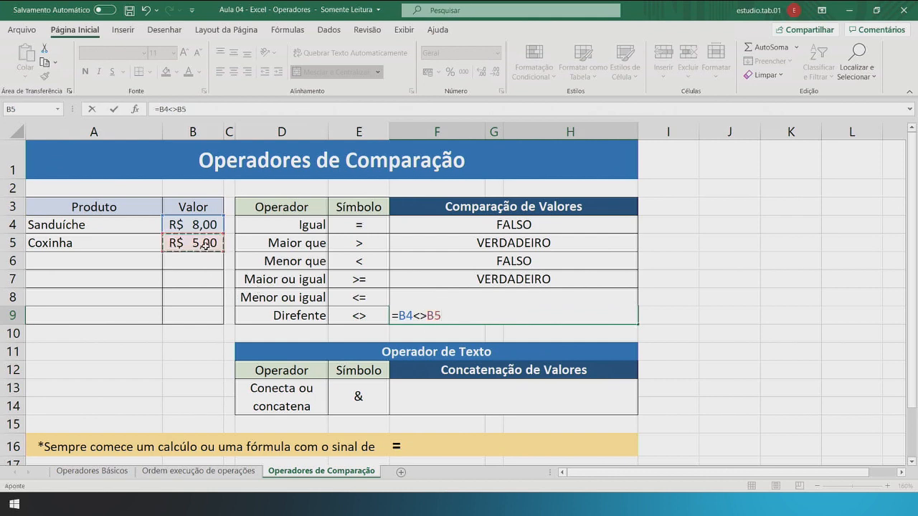
pyautogui.press('Return')
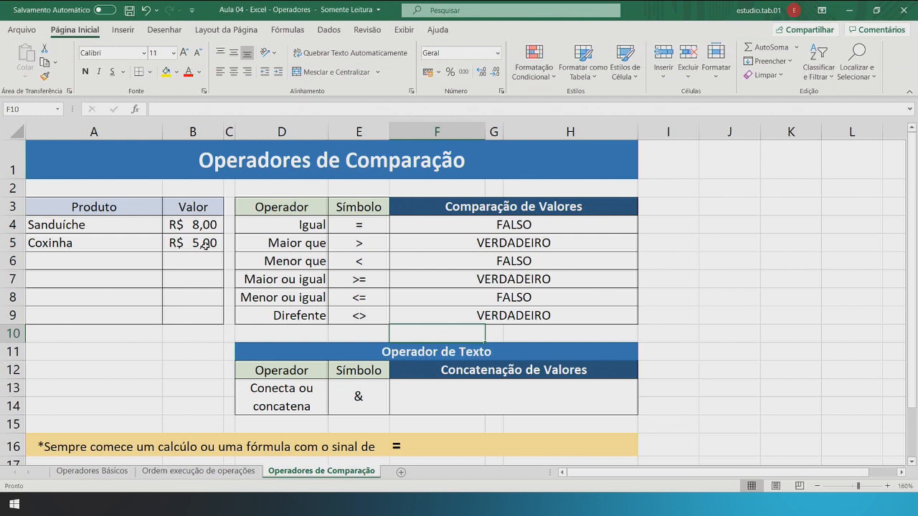
# Test the comparison formulas by setting the Coxinha value in B5 to 8 and finally to 9
pyautogui.click(190, 245)
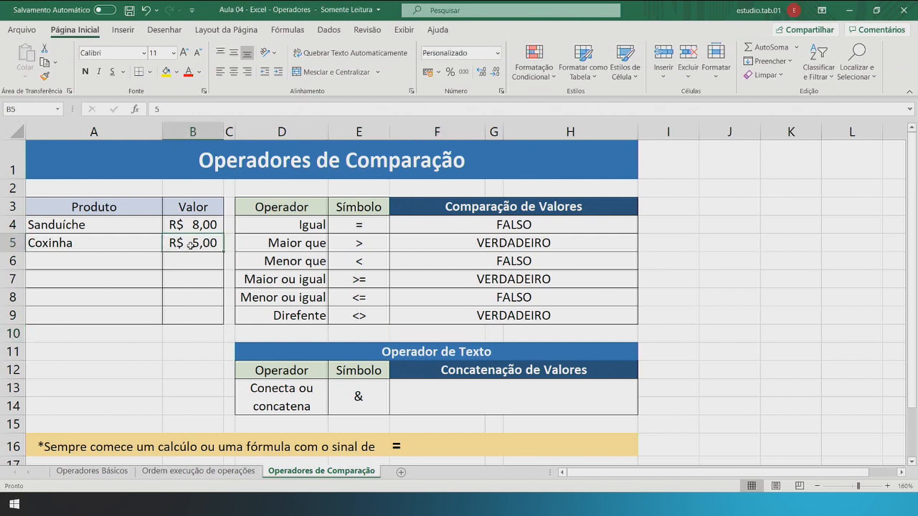
pyautogui.write('8')
pyautogui.press('Return')
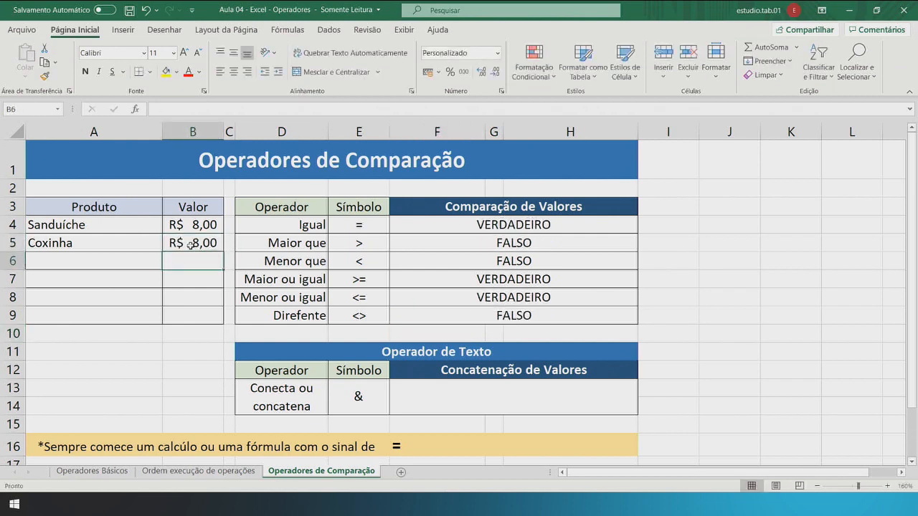
pyautogui.click(190, 246)
pyautogui.write('9')
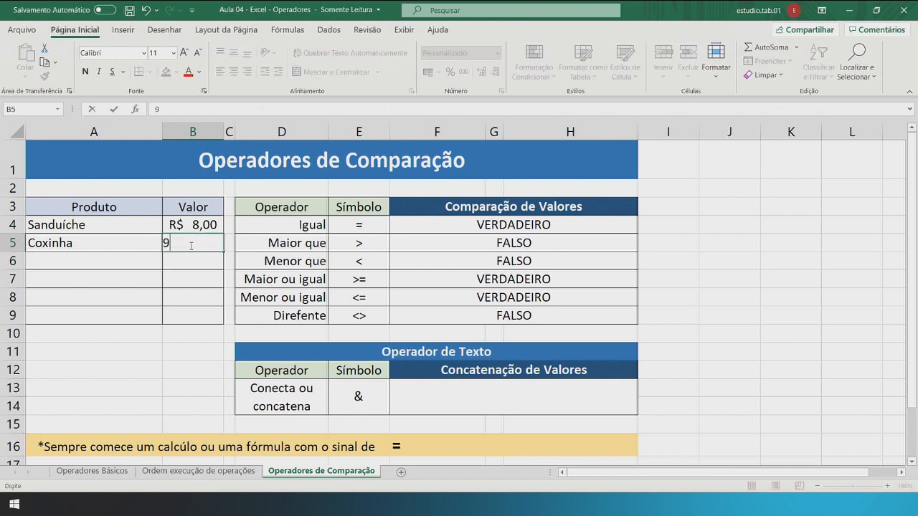
pyautogui.press('Return')
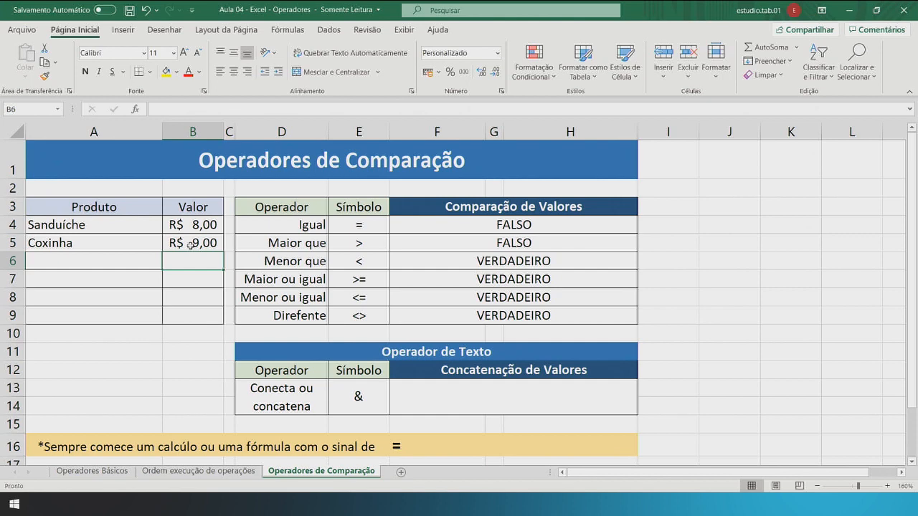
# Concatenate the two product names in F13 with the formula =A4&A5
pyautogui.click(482, 398)
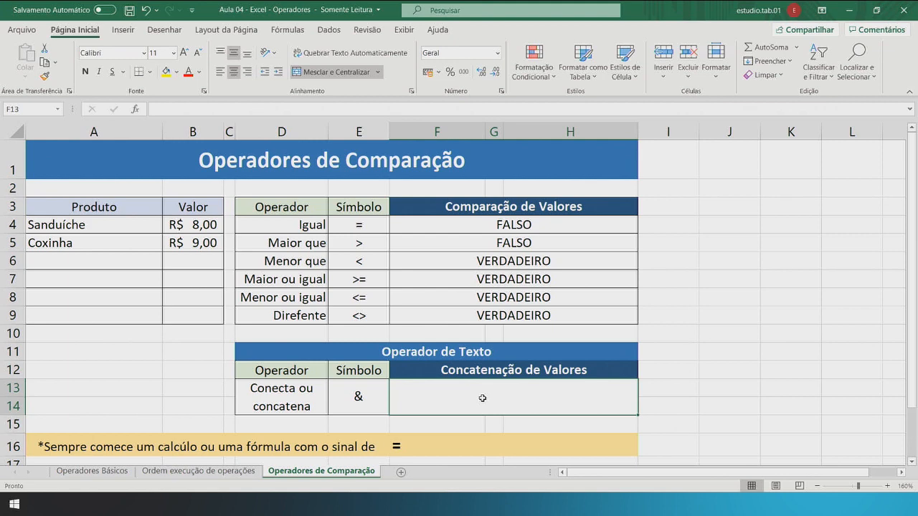
pyautogui.write('=')
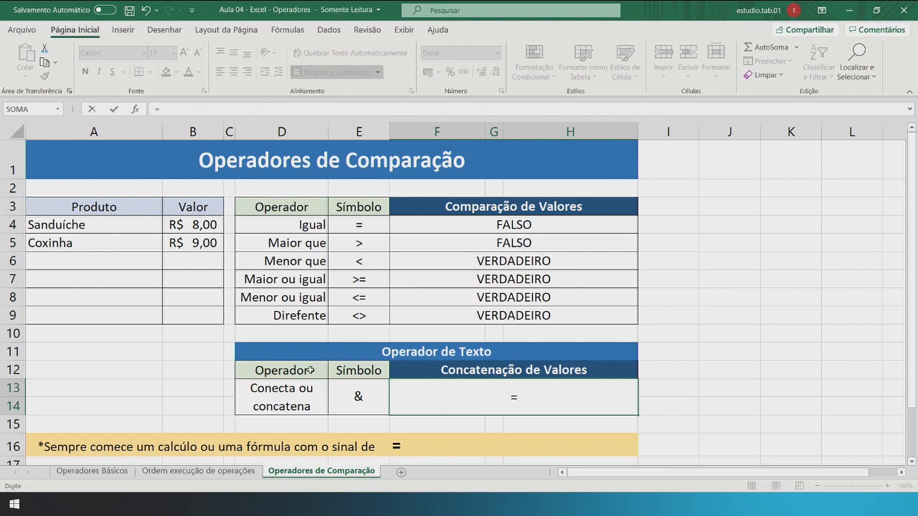
pyautogui.click(96, 229)
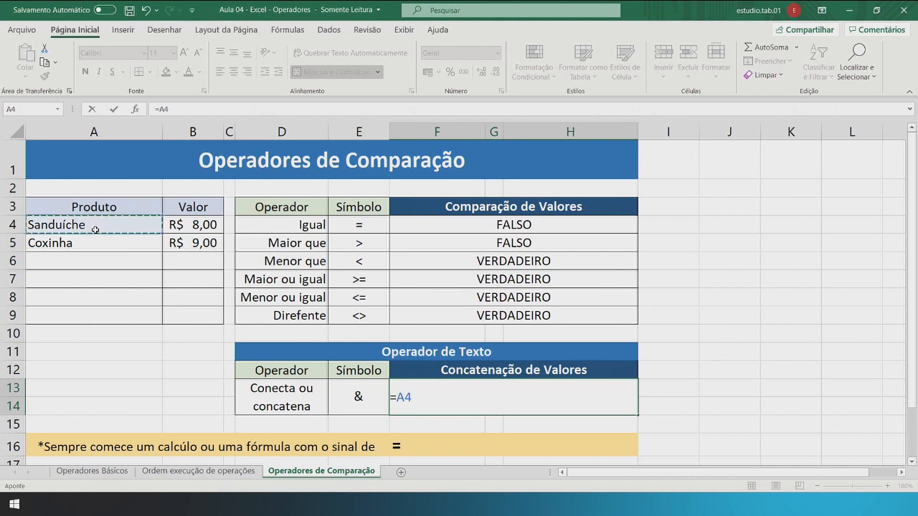
pyautogui.write('&')
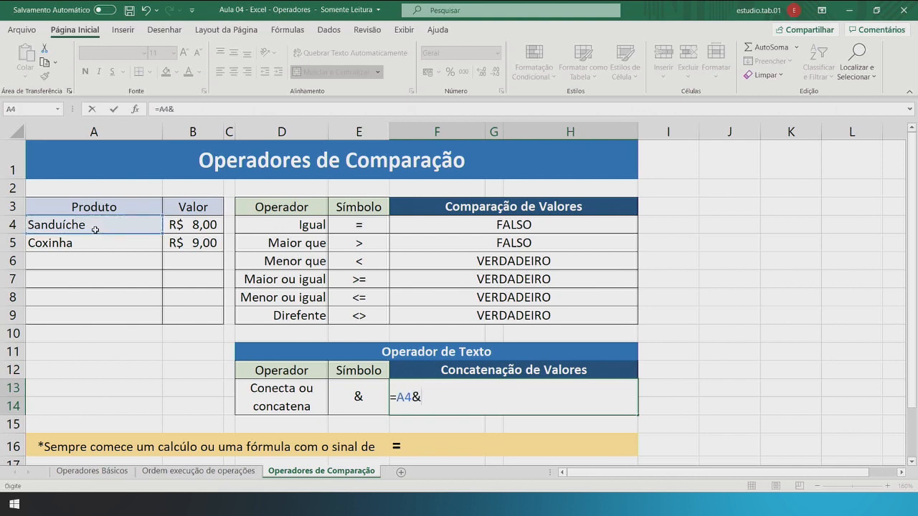
pyautogui.click(94, 239)
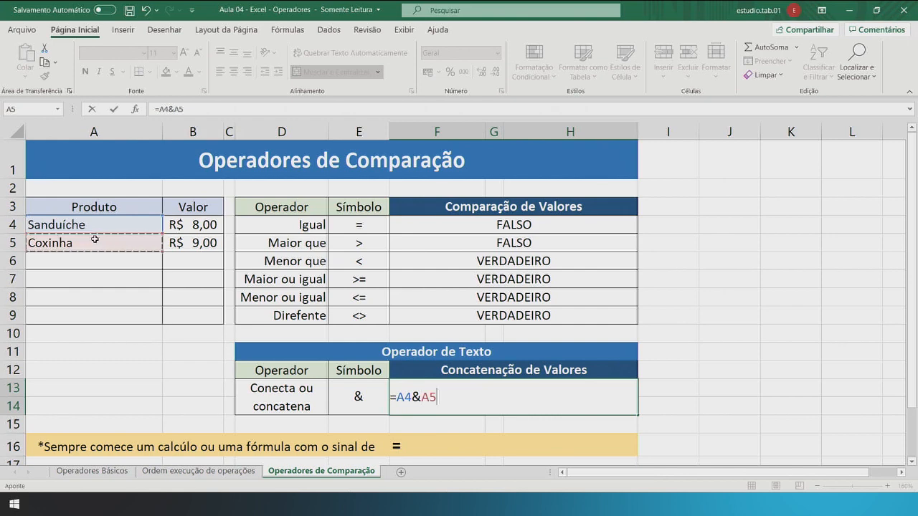
pyautogui.press('Return')
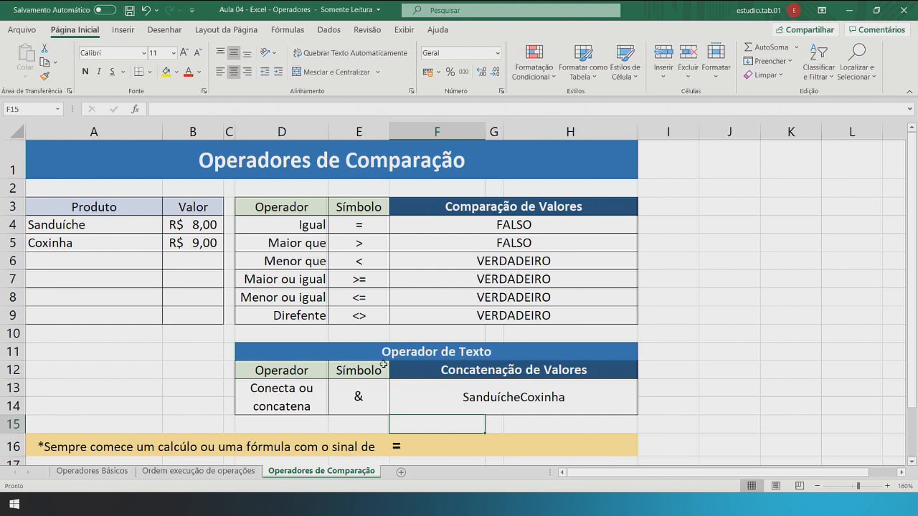
# Insert a quoted space between the product names in F13 so the formula reads =A4&" "&A5
pyautogui.doubleClick(515, 402)
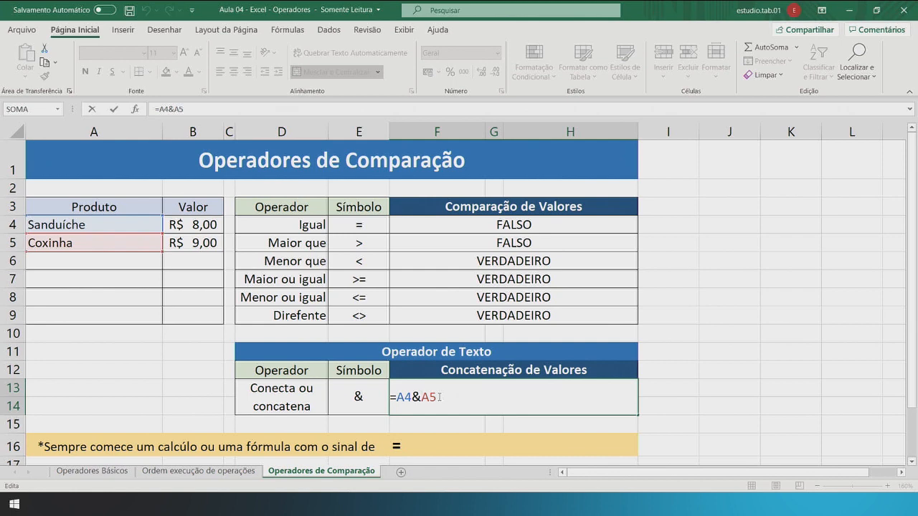
pyautogui.write('"')
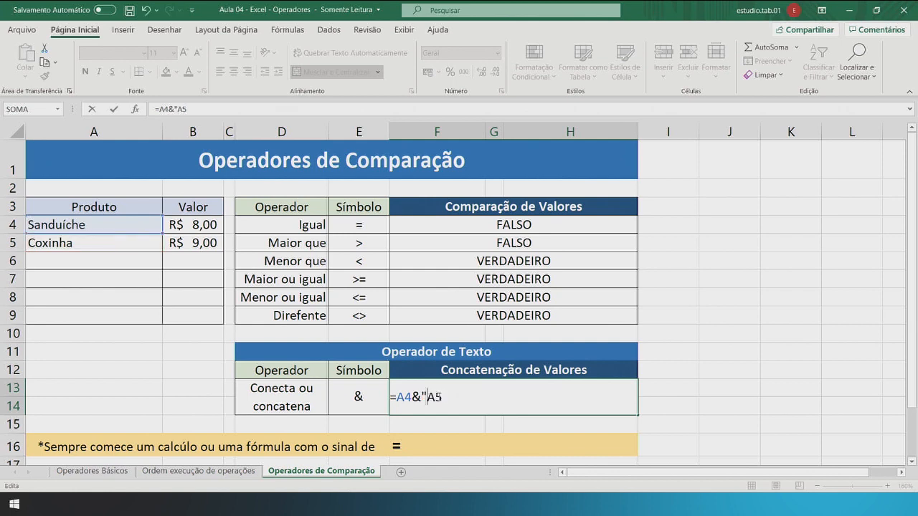
pyautogui.write(' "')
pyautogui.write('&')
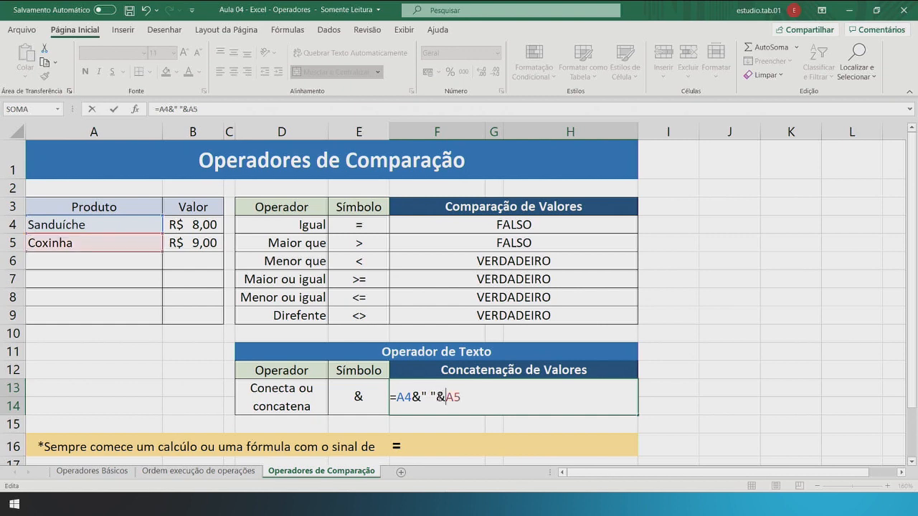
pyautogui.press('Return')
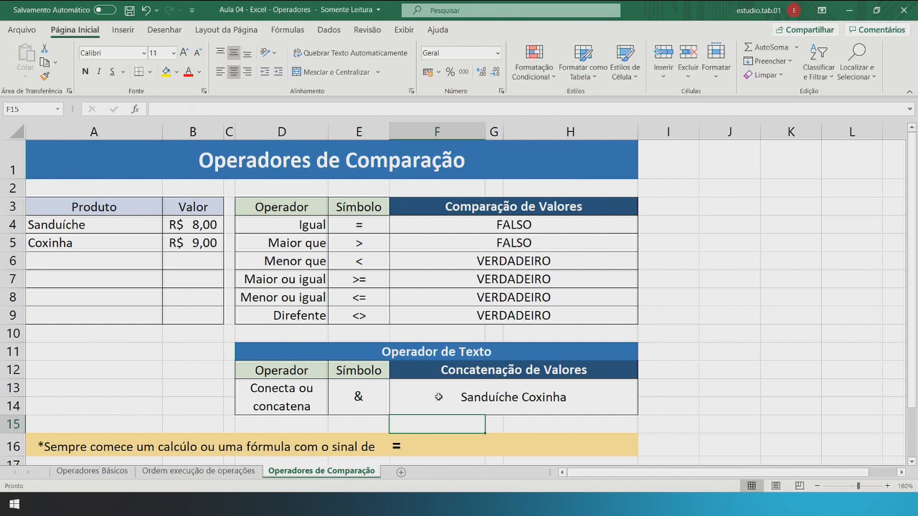
# Clear the concatenation in F13 and replace it with =B4&B5 to join the two product values
pyautogui.click(439, 397)
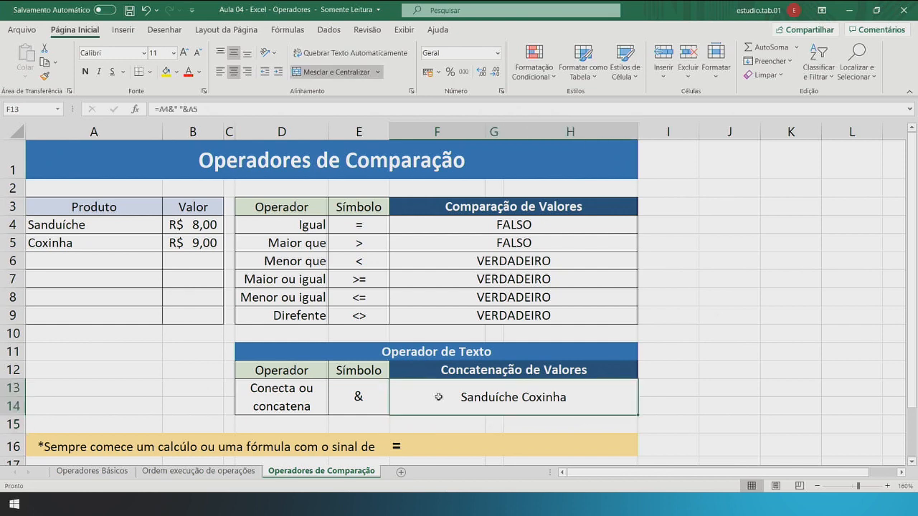
pyautogui.press('Delete')
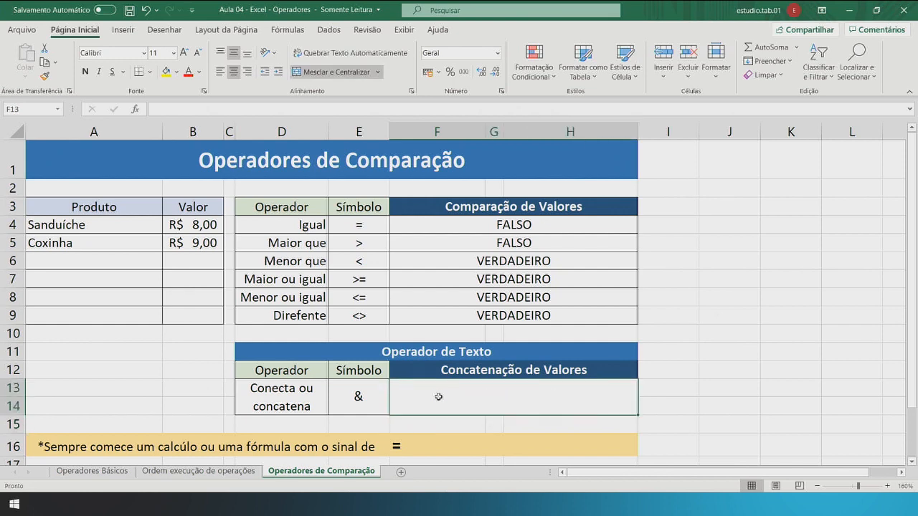
pyautogui.write('=')
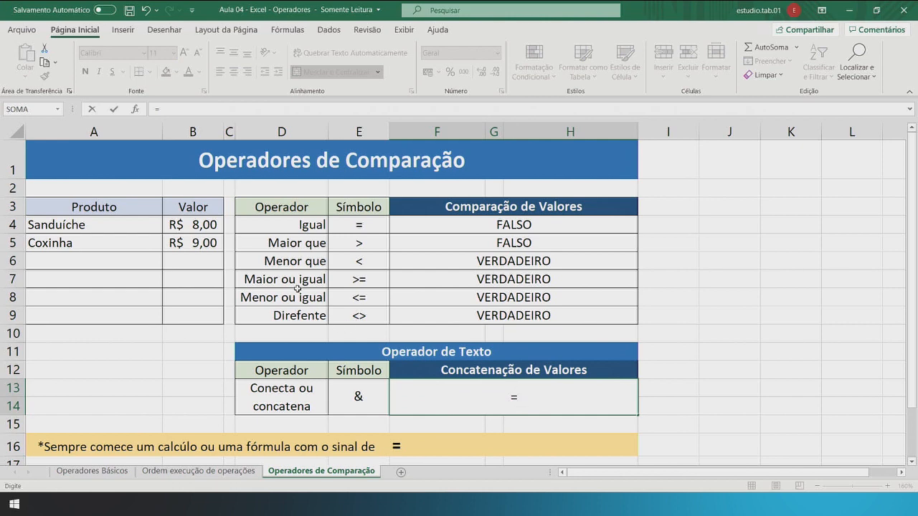
pyautogui.click(209, 228)
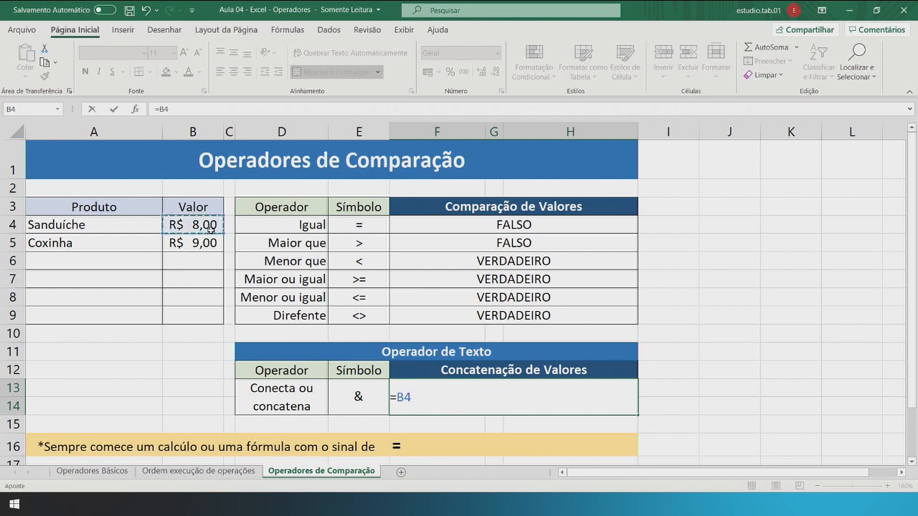
pyautogui.write('&')
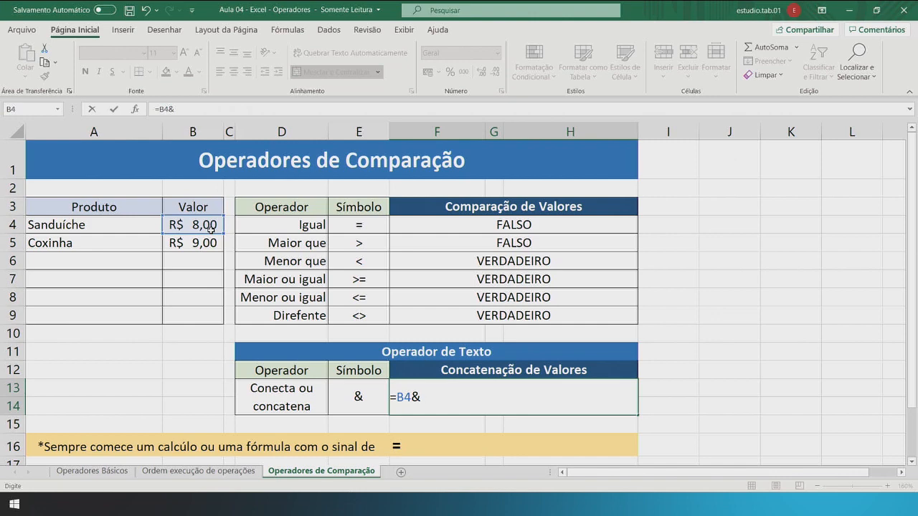
pyautogui.click(205, 243)
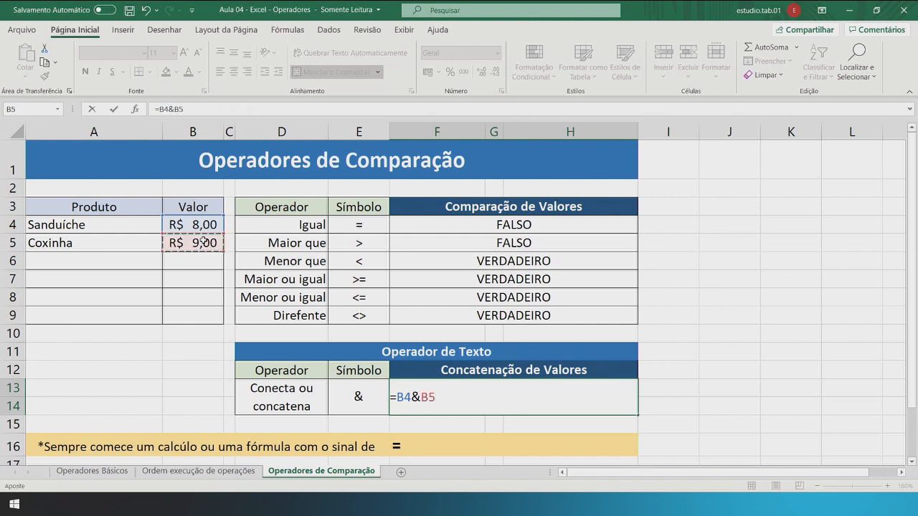
pyautogui.press('Return')
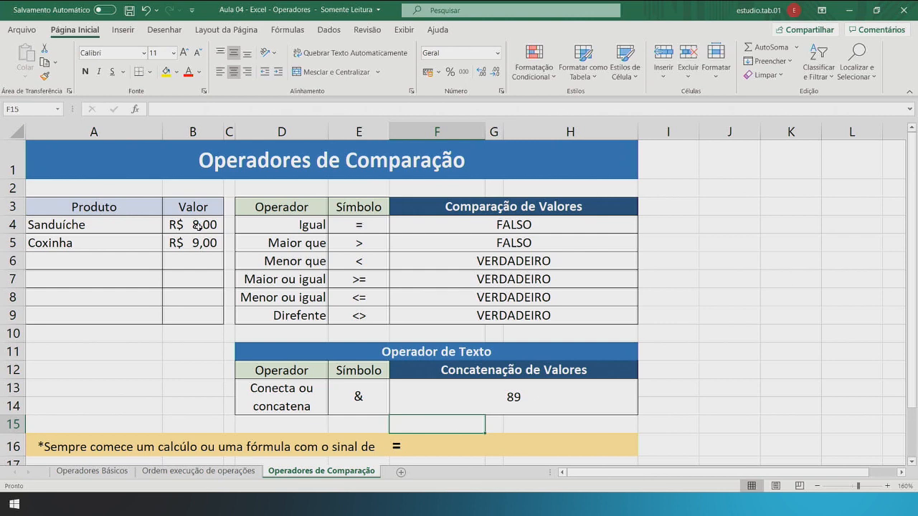
pyautogui.click(198, 226)
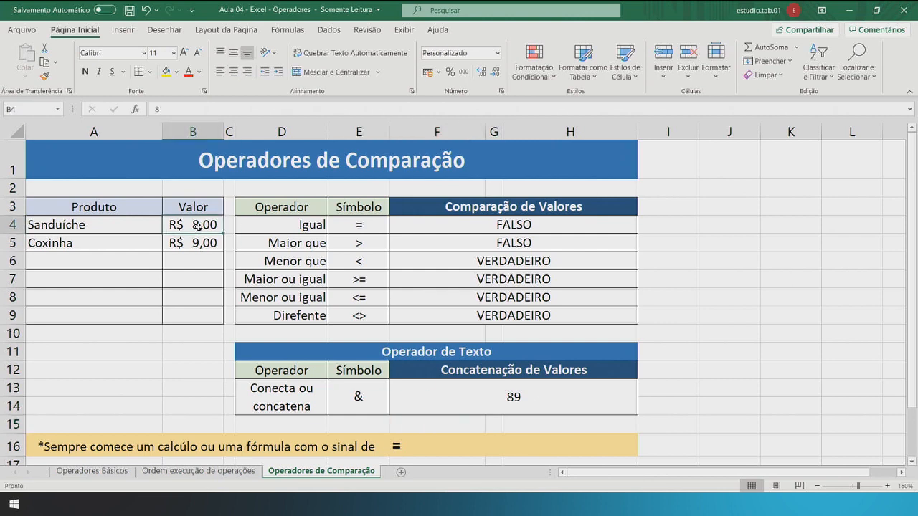